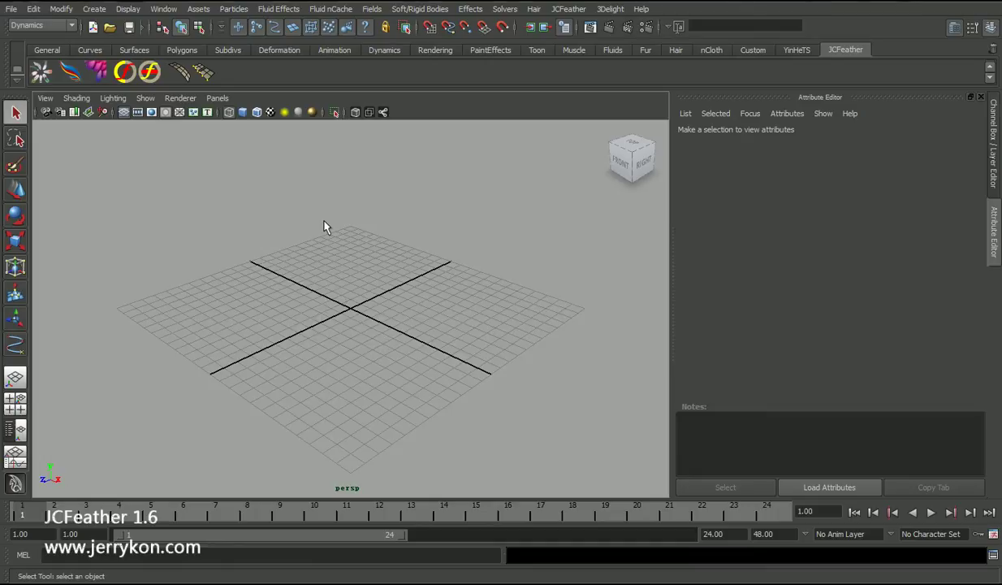
Step: Open the JC Grow Feather window and place it clear of the perspective grid
left_click(96, 73)
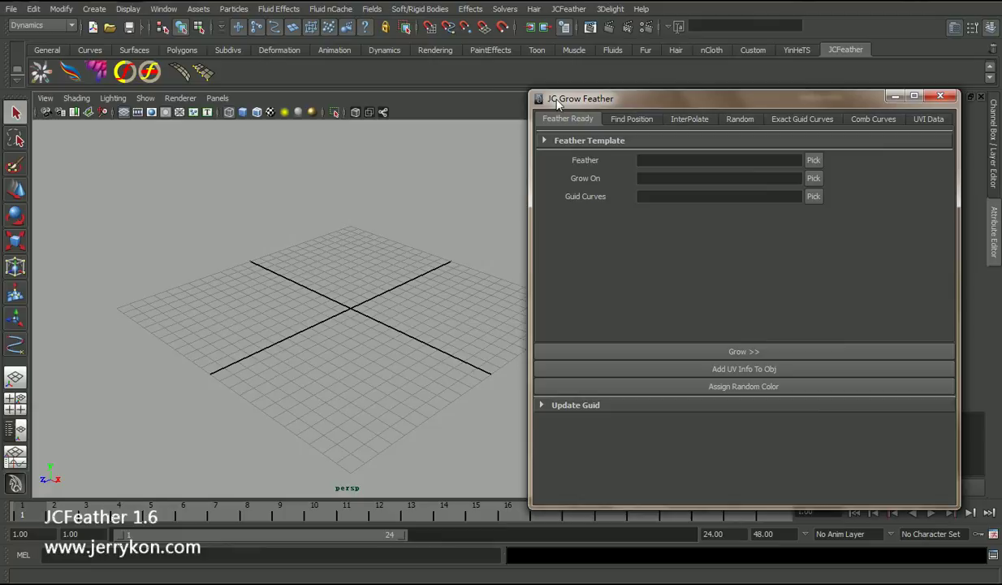
left_click_drag(619, 99, 630, 99)
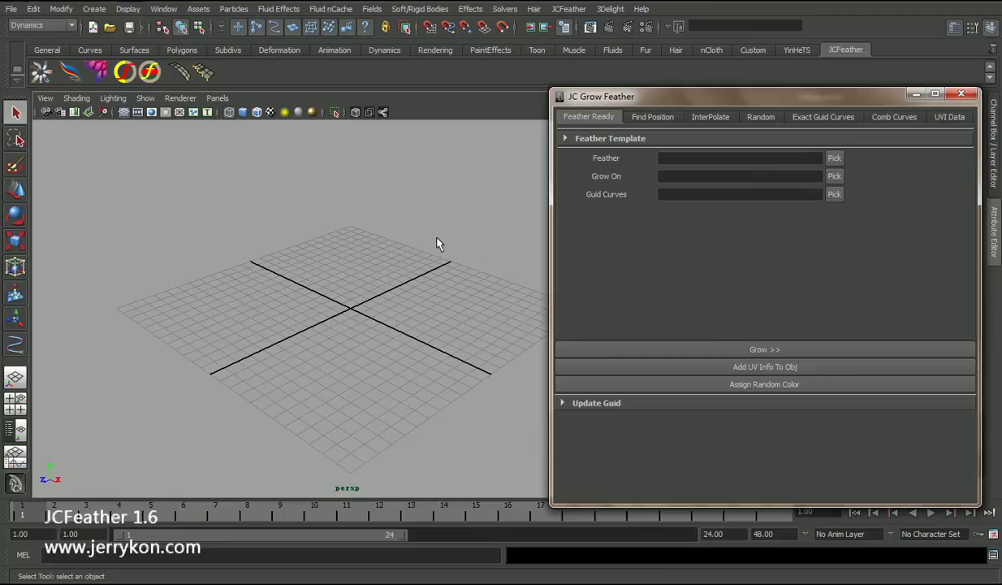
left_click_drag(398, 243, 352, 284, "alt")
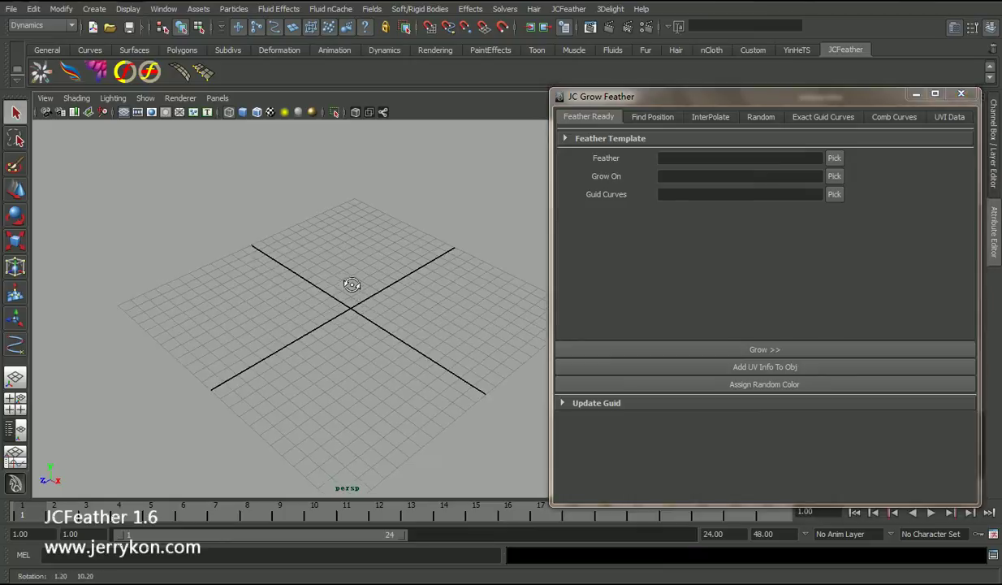
Step: Draw a flat NURBS plane on the grid, covering mostly the area on the negative X side of the origin
left_click(131, 50)
left_click(130, 71)
left_click_drag(219, 274, 324, 323, "alt")
mouse_move(202, 226)
left_mouse_down()
mouse_move(322, 353)
mouse_move(392, 403)
mouse_move(415, 396)
left_mouse_up()
left_click(403, 370)
left_click(382, 361)
left_click_drag(383, 362, 367, 357, "alt")
key("w")
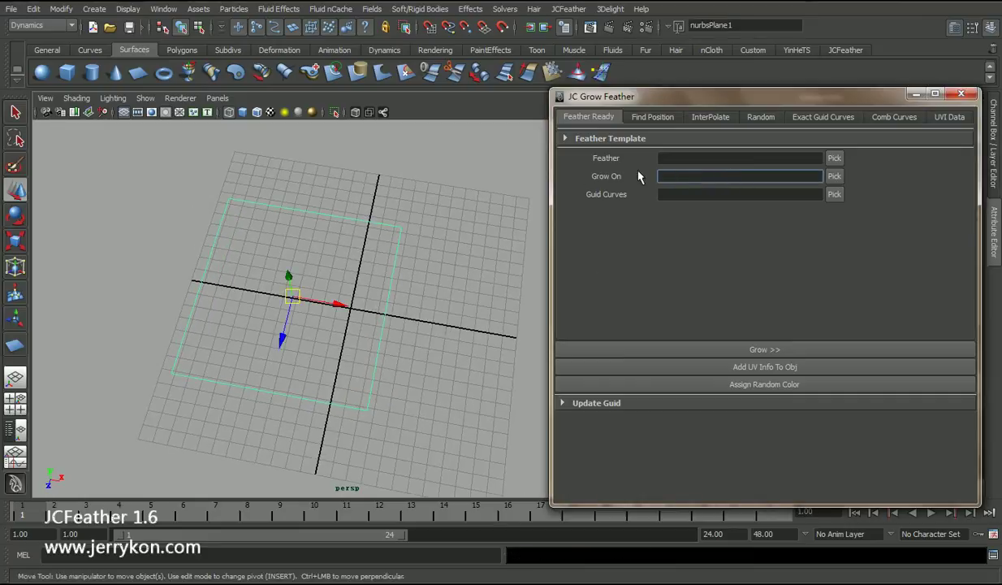
Step: Assign the NURBS plane as the Grow On surface and preview its UV-mode grow positions with particles
left_click(834, 176)
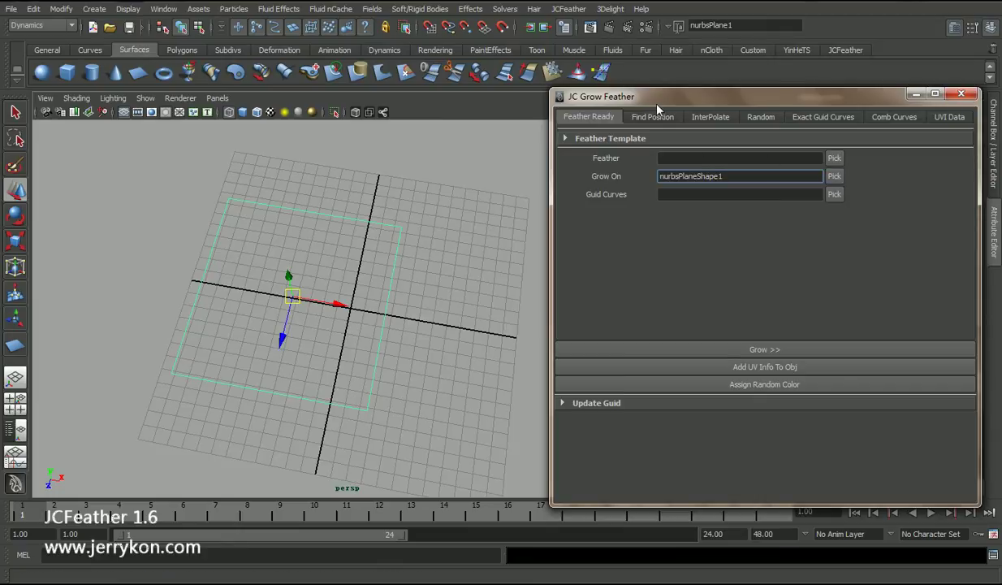
left_click_drag(634, 100, 638, 116)
left_click(648, 136)
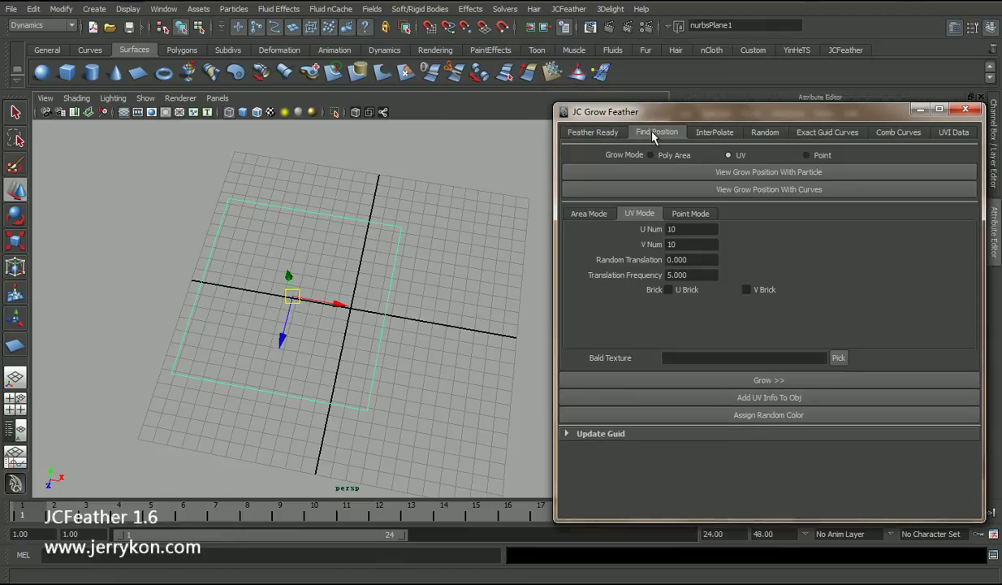
mouse_move(389, 285)
left_mouse_down("alt")
mouse_move(298, 287)
mouse_move(324, 319)
mouse_move(382, 299)
left_mouse_up("alt")
key("q")
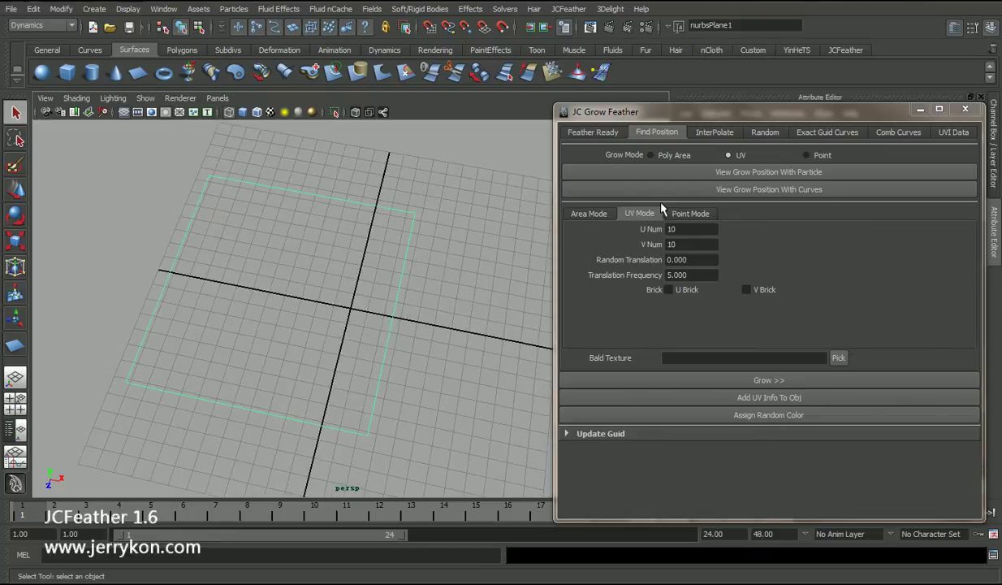
left_click(748, 177)
left_click_drag(268, 307, 296, 317, "alt")
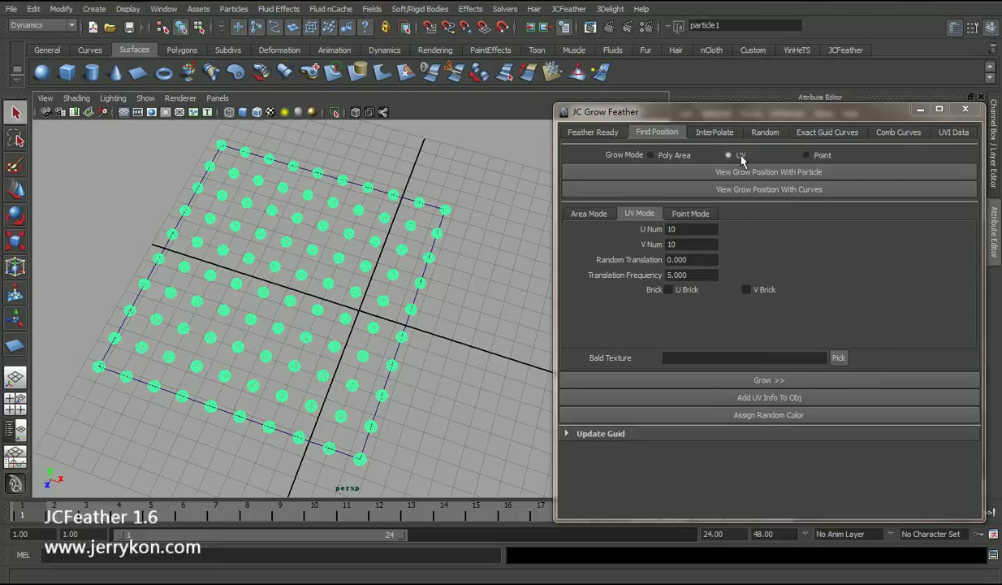
Step: Go through the UV Mode number and translation settings and enable U Brick
left_click(693, 244)
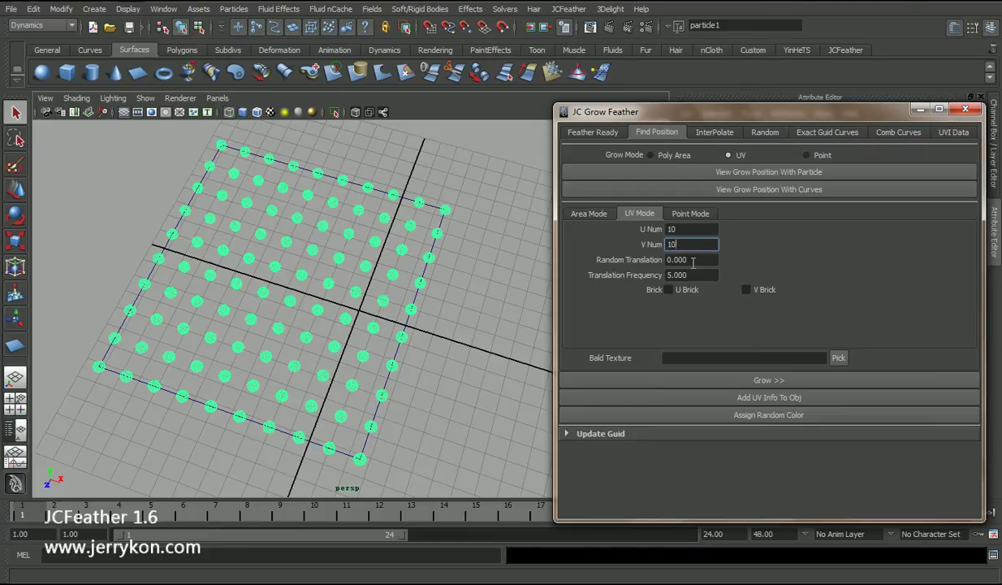
left_click(693, 261)
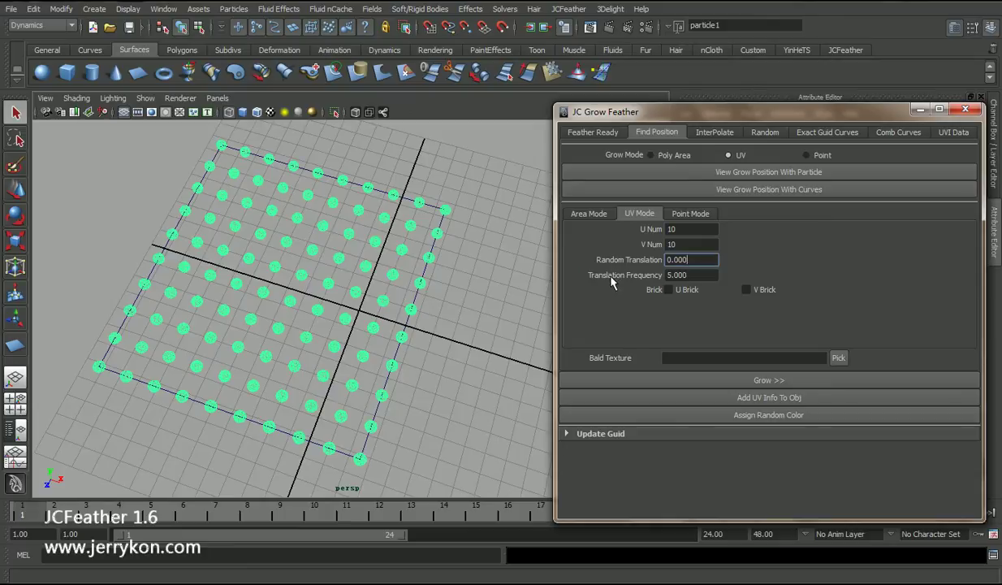
left_click(688, 275)
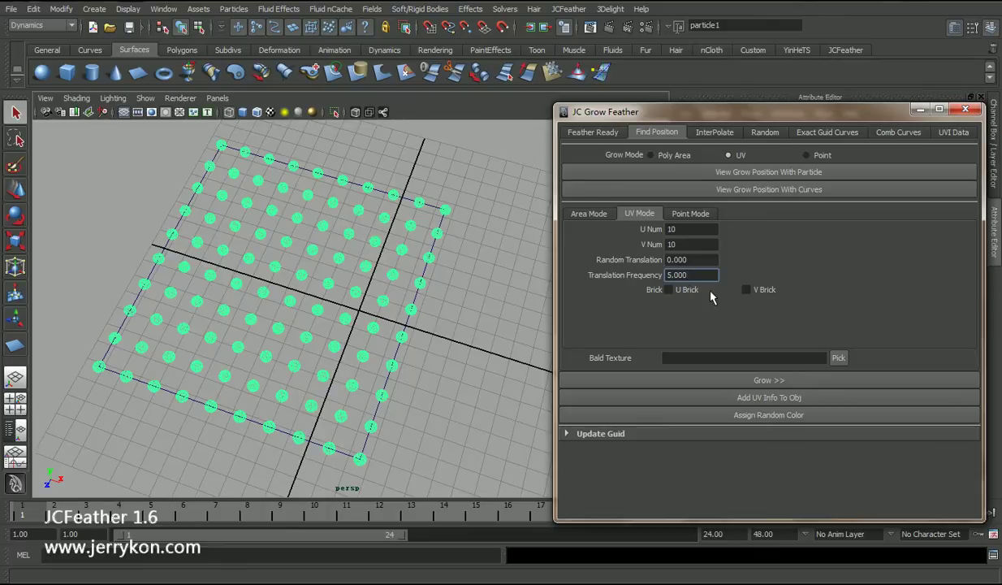
left_click(668, 290)
left_click(697, 260)
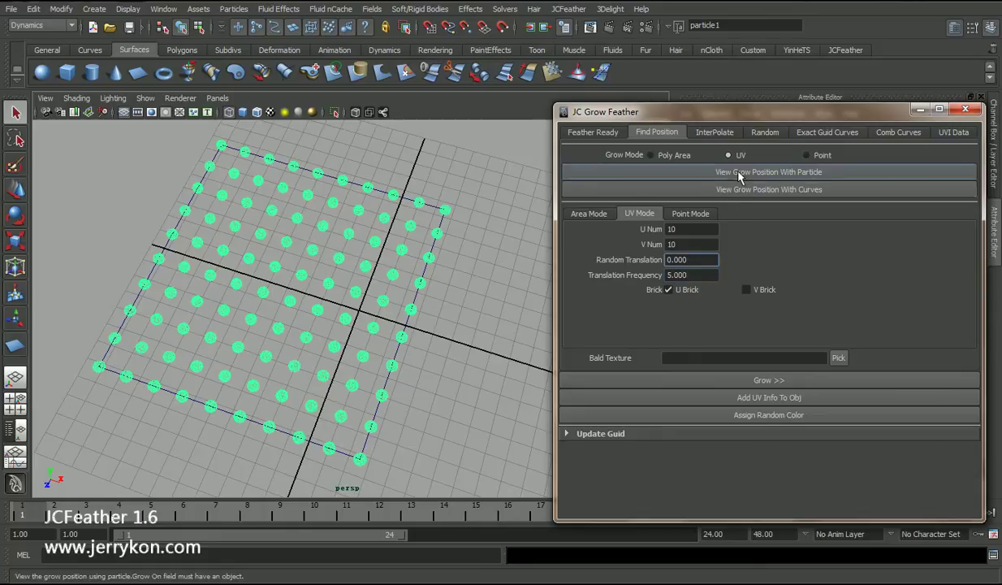
Step: Delete the old preview particles and regenerate the grow-position particles with the U Brick pattern
left_click(266, 291)
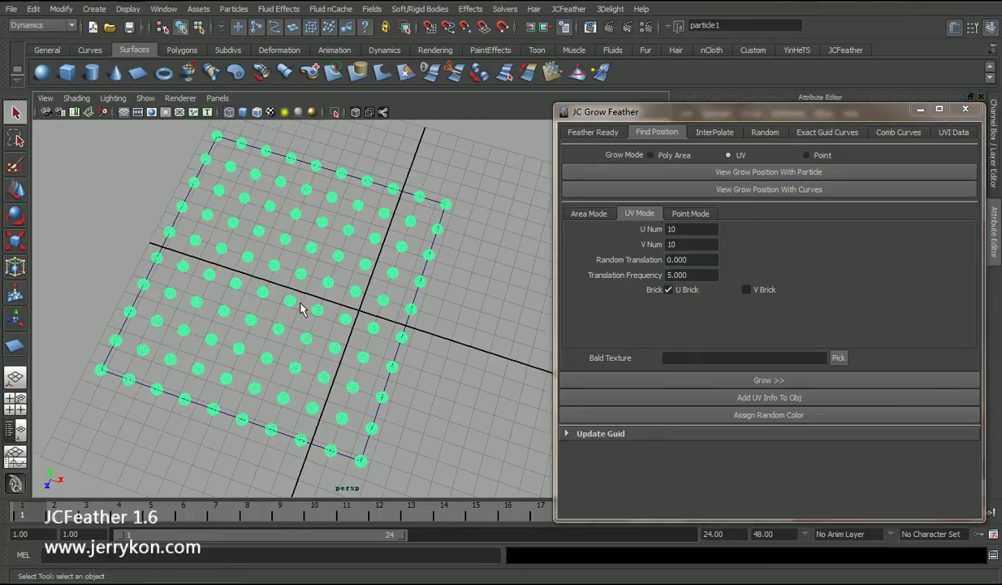
key("Delete")
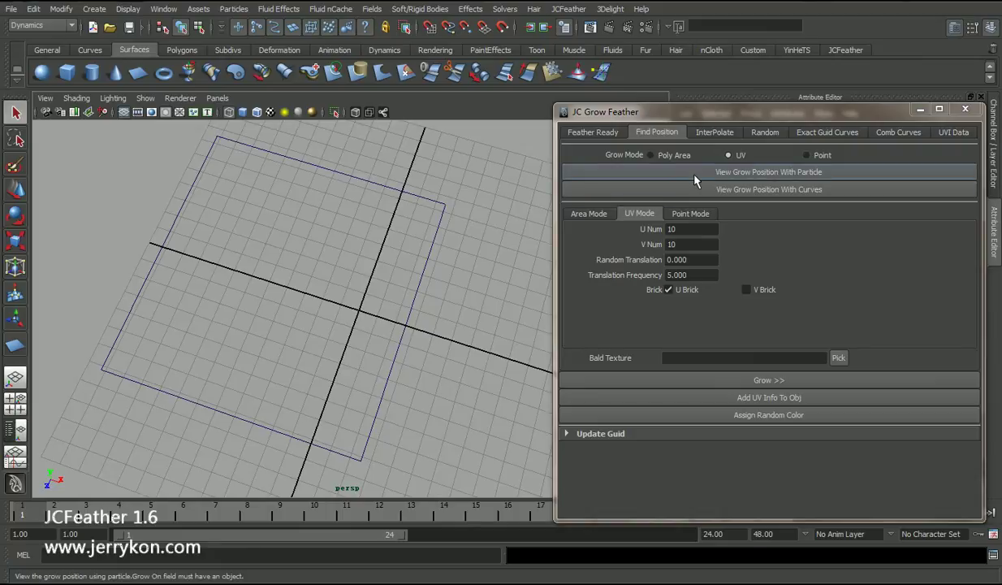
left_click(668, 169)
mouse_move(293, 313)
left_mouse_down("alt")
mouse_move(304, 317)
mouse_move(290, 313)
left_mouse_up("alt")
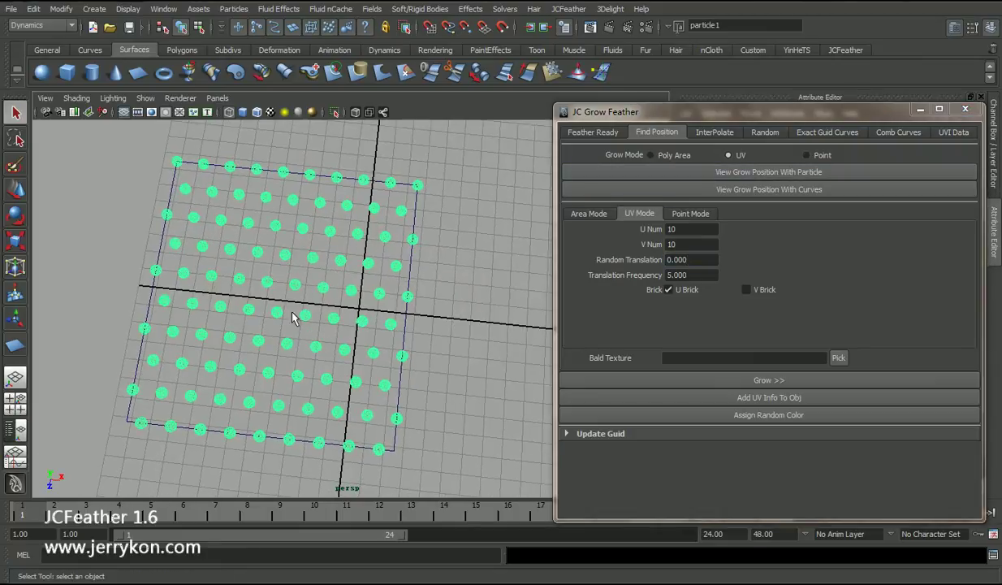
middle_click_drag(278, 367, 313, 382, "alt")
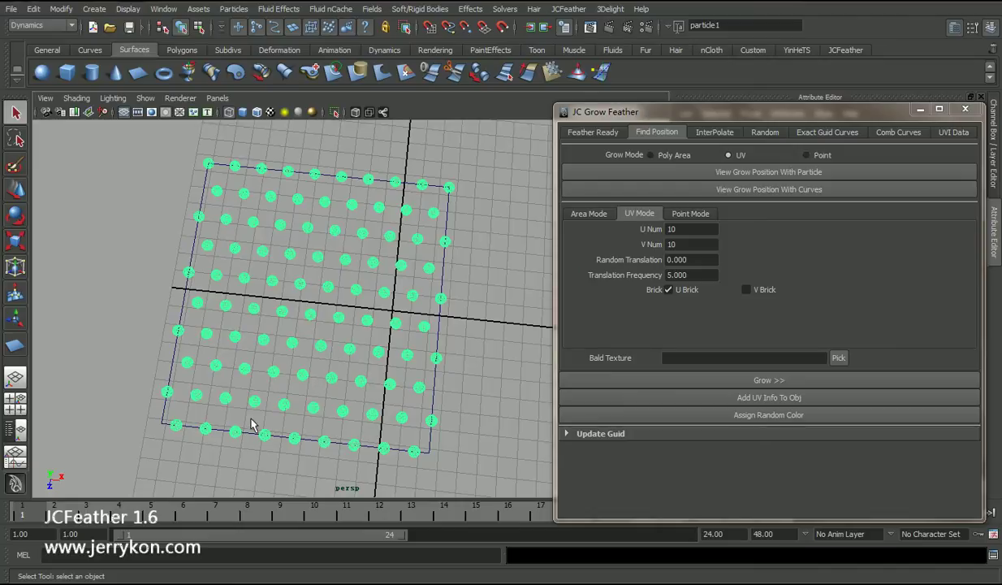
left_click_drag(288, 402, 290, 398, "alt")
right_click_drag(290, 393, 295, 399, "alt")
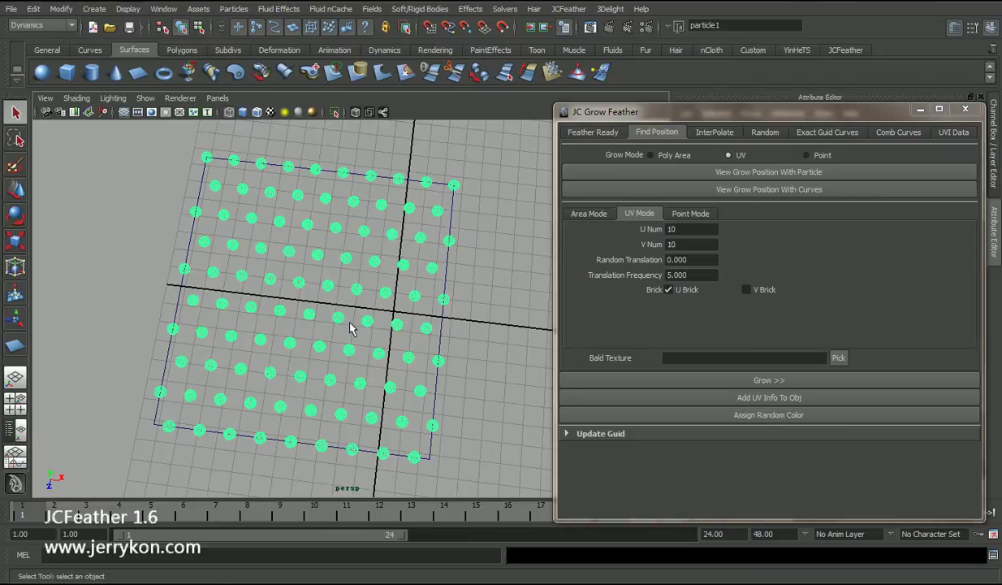
Step: Replace the bricked preview particles with a new particle preview that uses a Random Translation of 0.100
key("Delete")
double_click(689, 260)
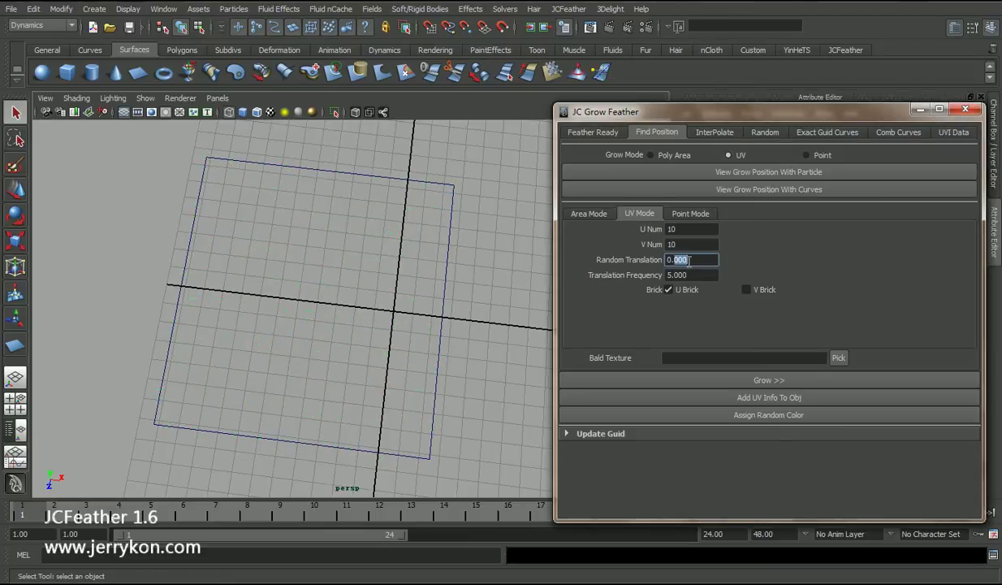
type("100")
left_click(738, 172)
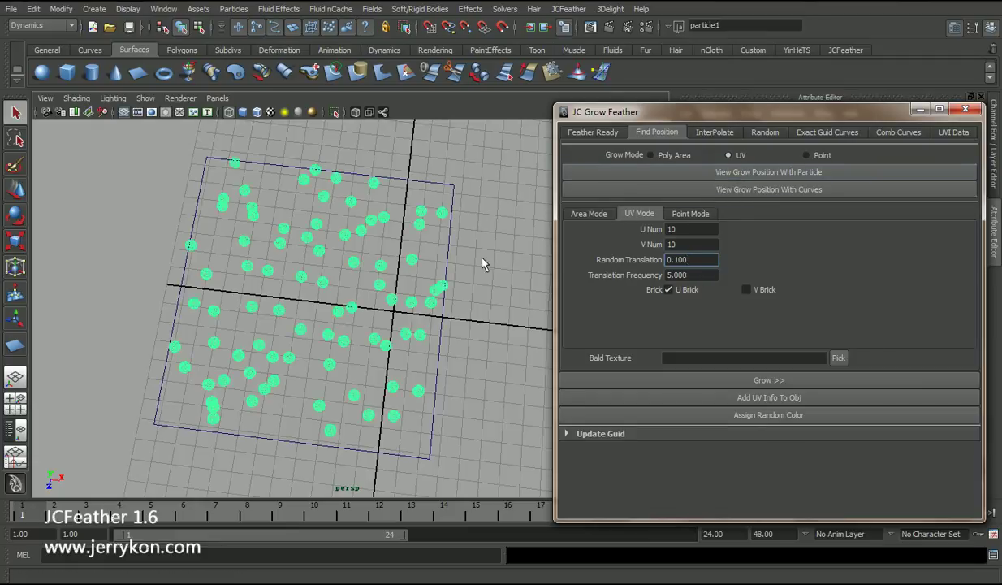
left_click_drag(362, 331, 367, 336, "alt")
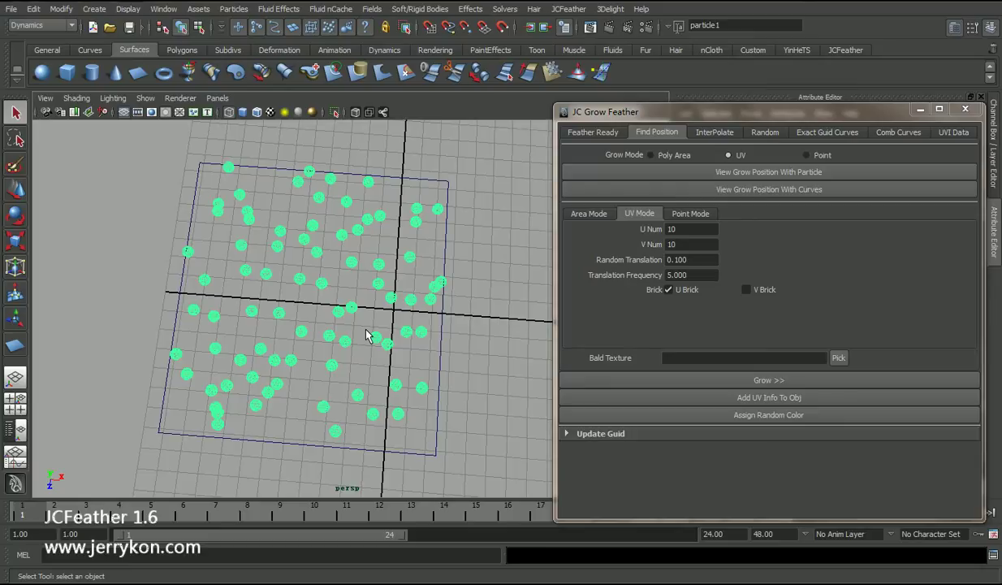
middle_click_drag(354, 323, 286, 342, "alt")
key("w")
scroll(396, 328, "down", 1)
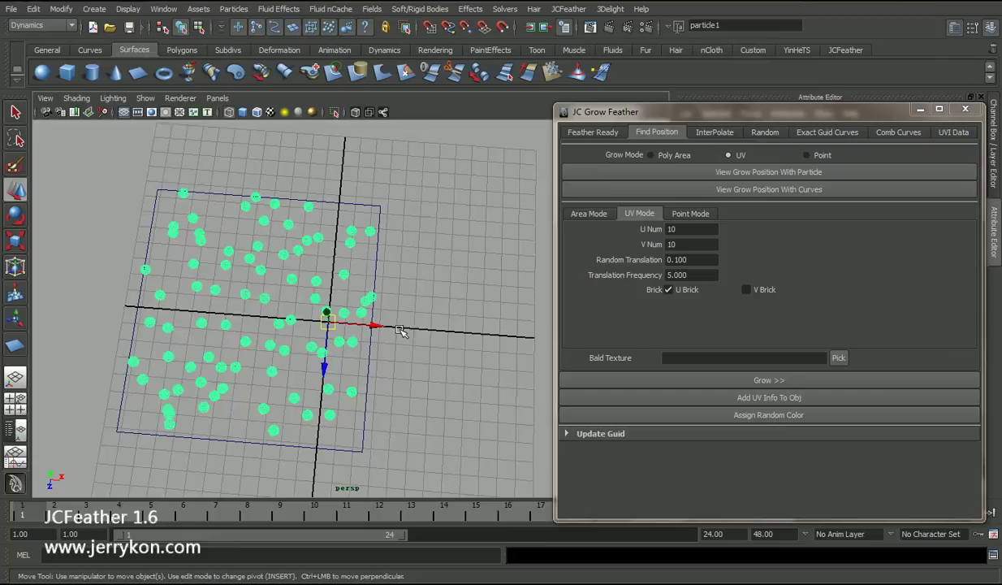
left_click_drag(401, 331, 384, 334, "alt")
key("q")
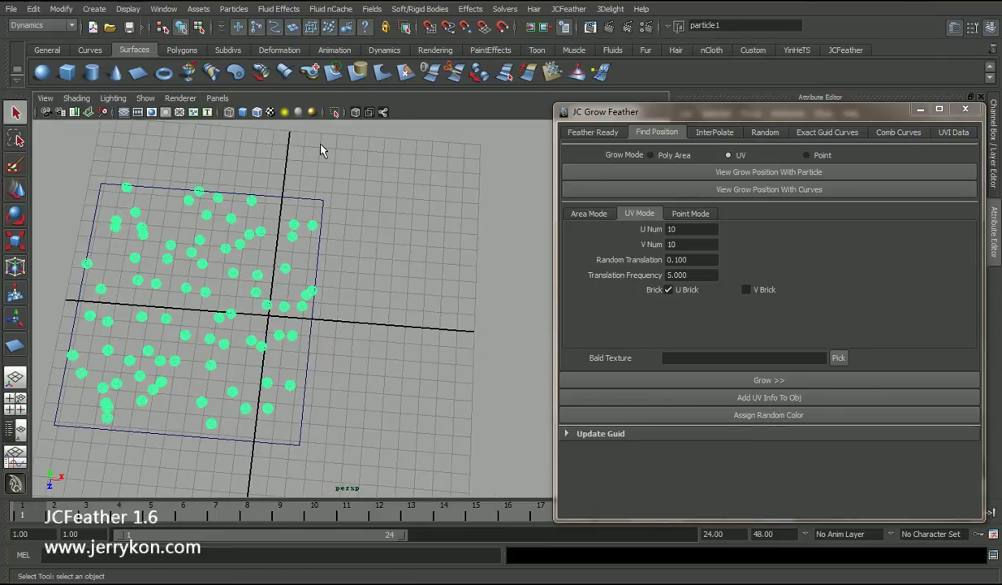
Step: Draw a polygon plane about 12.4 by 14.3 units on the grid beside the NURBS plane
left_click(182, 50)
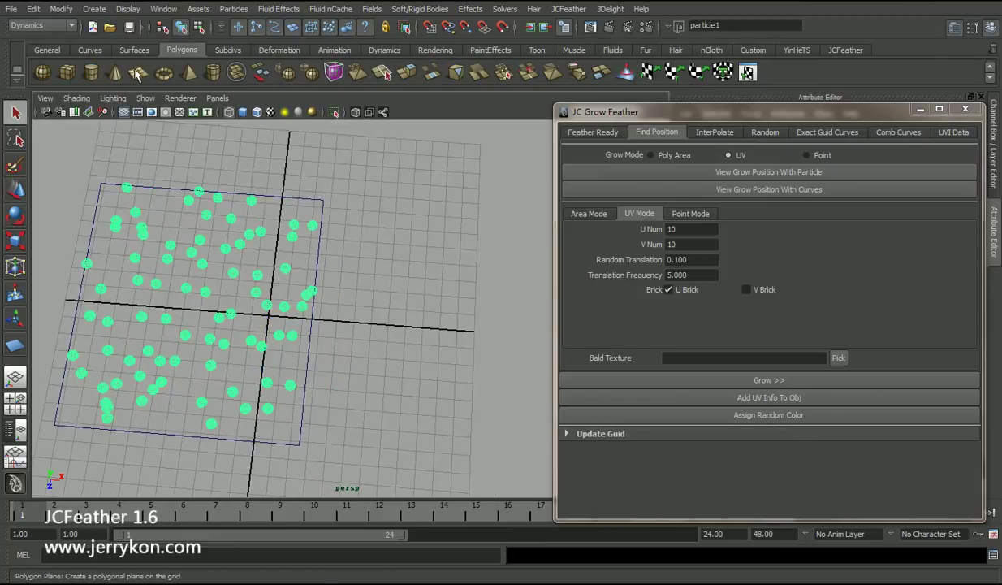
left_click(138, 73)
left_click_drag(338, 203, 544, 458)
middle_click_drag(445, 386, 399, 367, "alt")
Step: Set the polygon plane's Subdivisions Width and Subdivisions Height to 10 each
left_click_drag(720, 111, 523, 331)
left_click(812, 138)
double_click(809, 271)
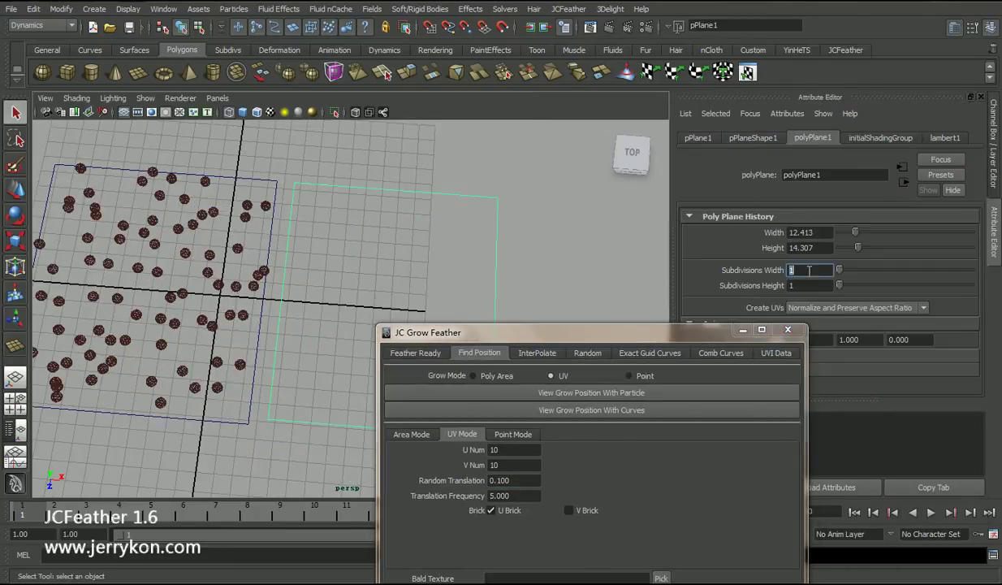
type("10")
key("Return")
left_click(809, 285)
type("10")
key("Return")
double_click(809, 285)
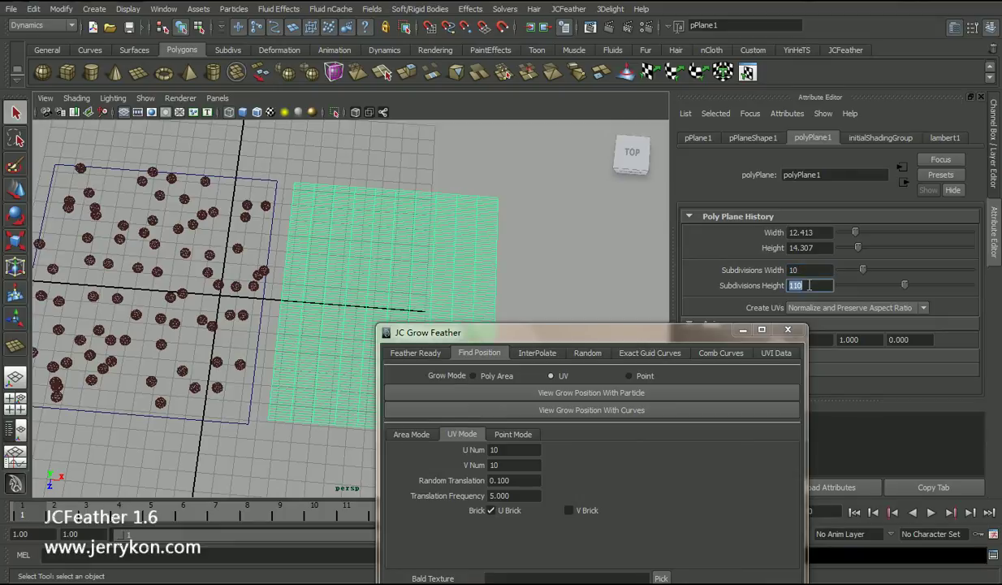
type("10")
key("Return")
Step: Assign the polygon plane as the Grow On surface and return to the Find Position settings
left_click_drag(660, 341, 864, 121)
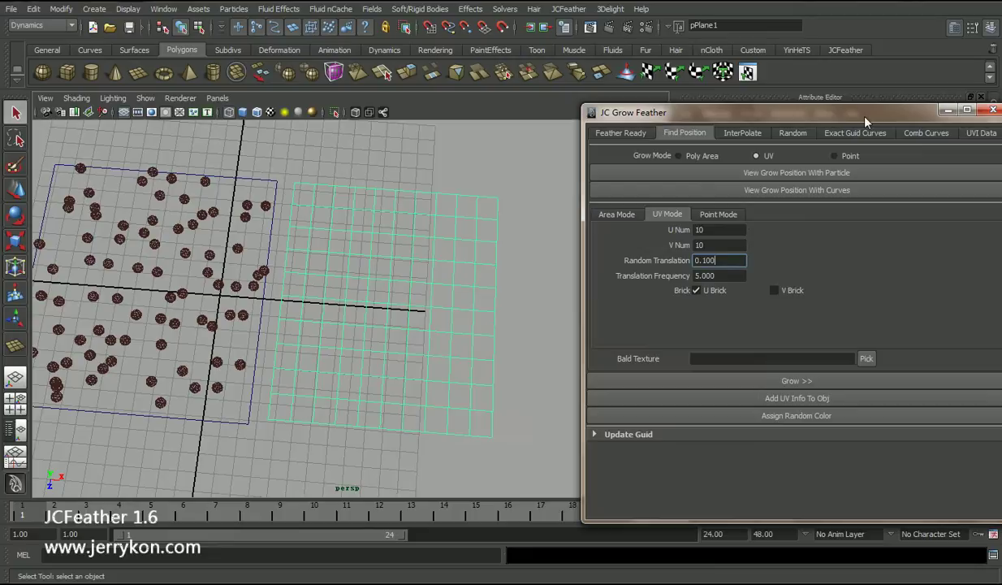
left_click_drag(487, 276, 414, 264, "alt")
key("w")
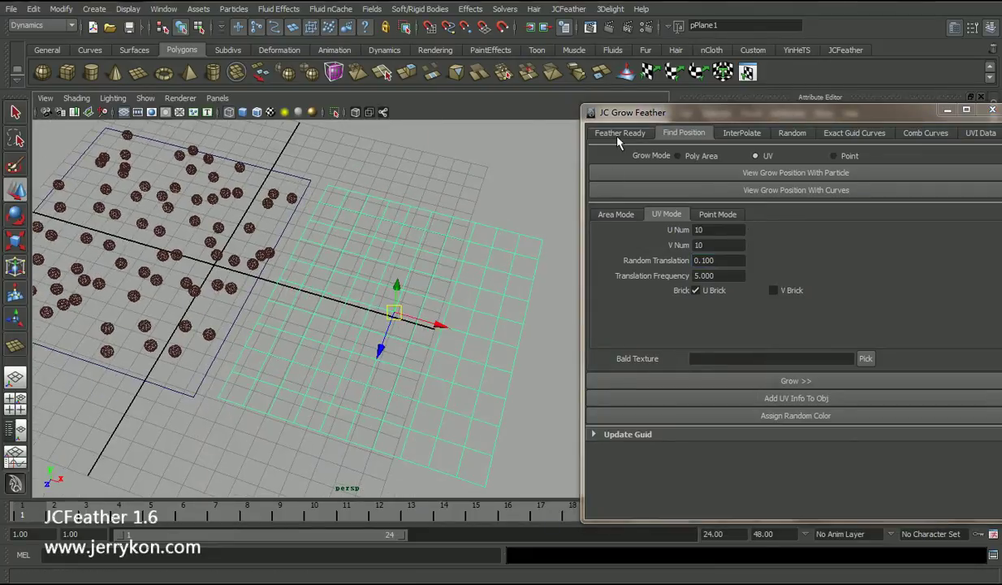
left_click(618, 132)
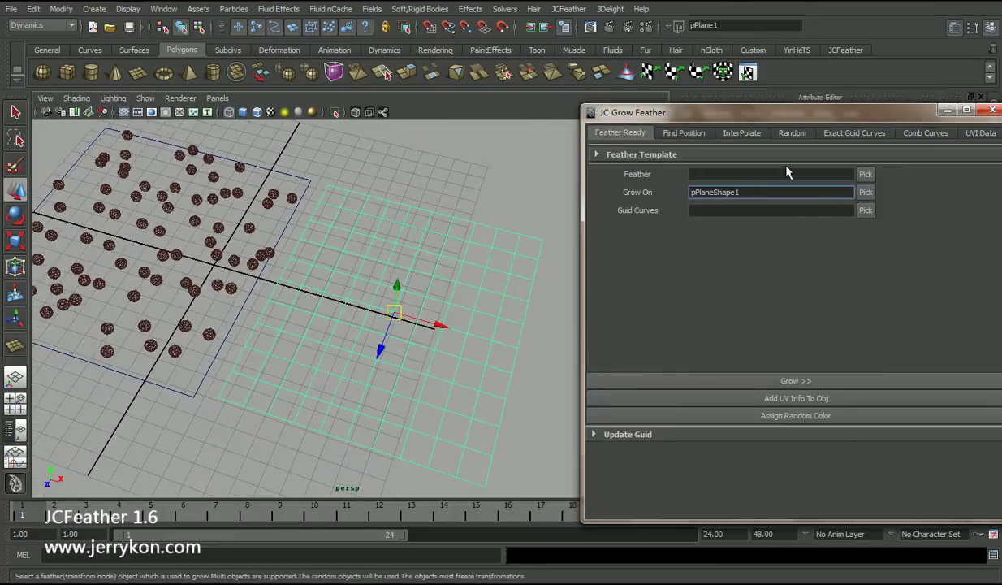
left_click(681, 133)
Step: Preview the UV-mode grow positions on the polygon plane with particles and inspect their distribution
left_click_drag(508, 239, 491, 264, "alt")
key("q")
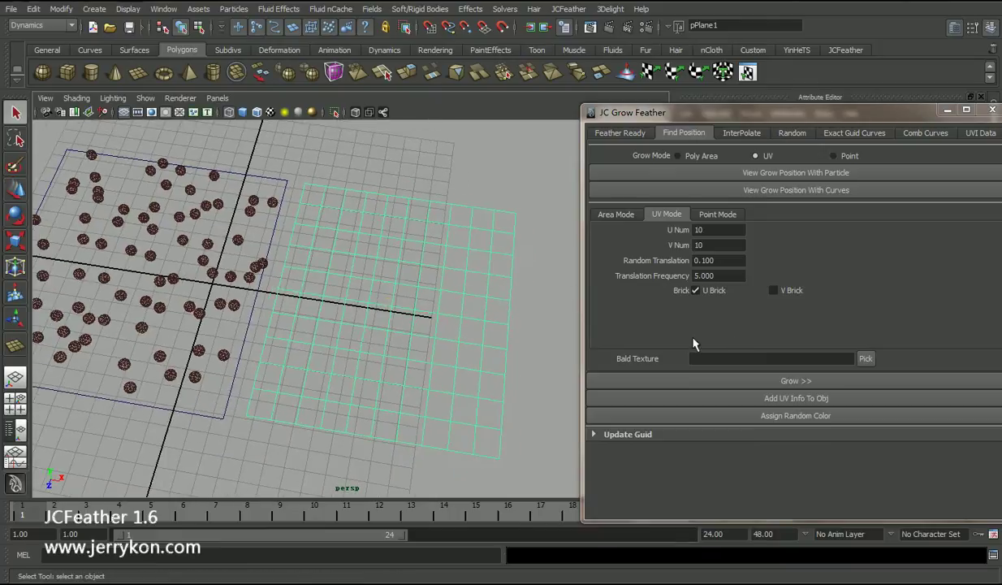
left_click(770, 172)
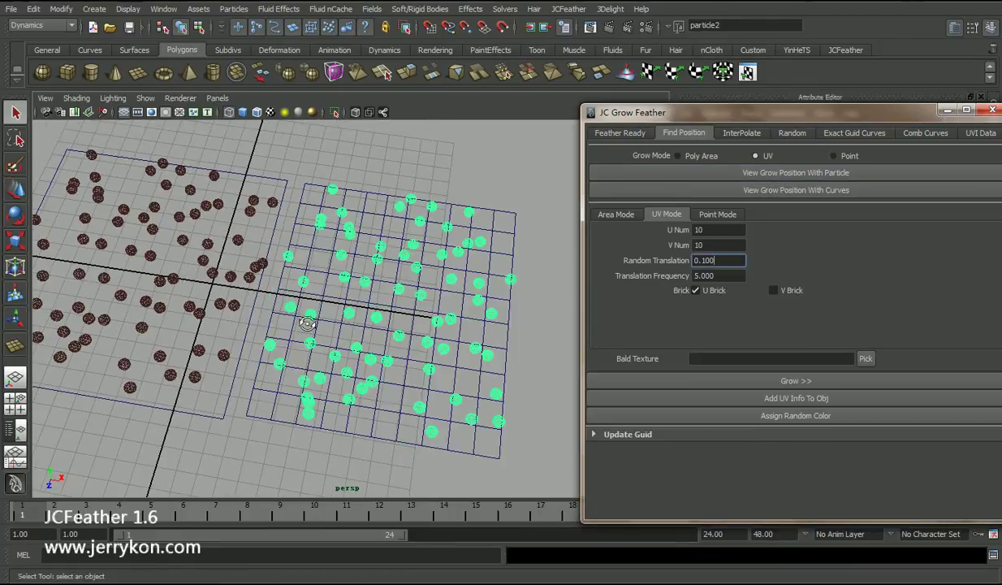
mouse_move(345, 305)
left_mouse_down("alt")
mouse_move(367, 329)
mouse_move(358, 305)
left_mouse_up("alt")
middle_click_drag(417, 347, 387, 347, "alt")
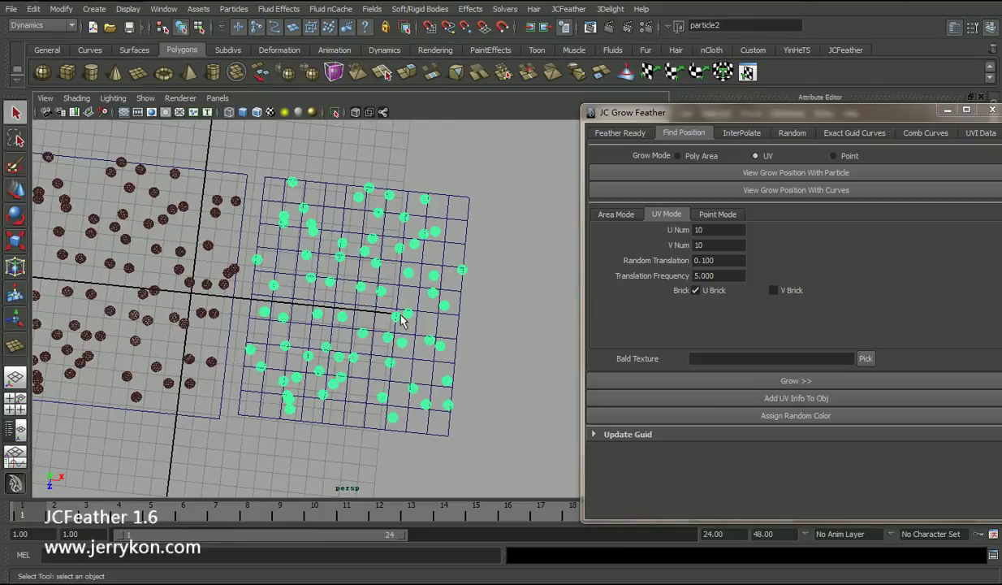
middle_click_drag(412, 312, 394, 312, "alt")
left_click_drag(411, 296, 403, 294, "alt")
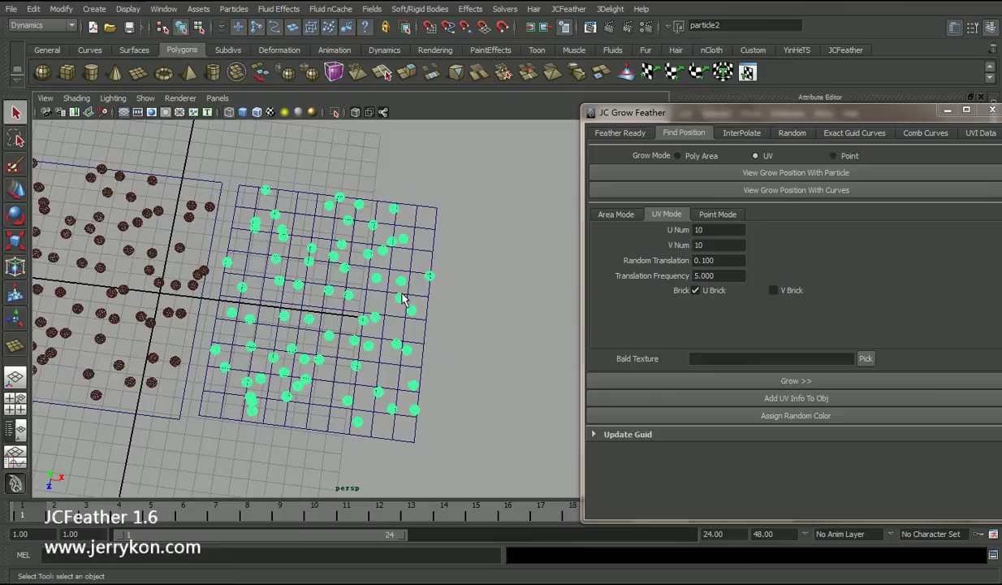
Step: Select the polygon plane beneath its preview particles and center it more in the view
left_click(429, 233)
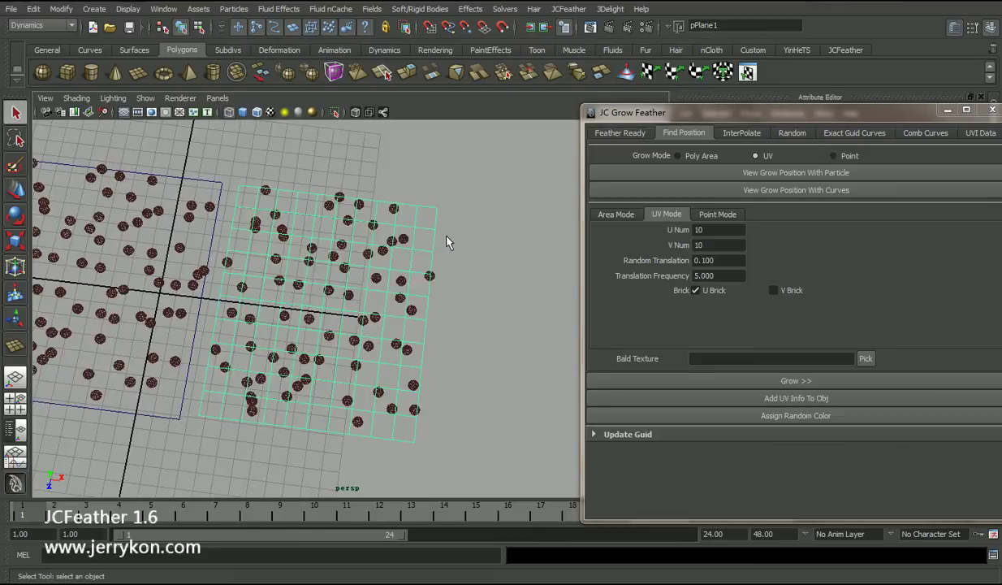
middle_click_drag(394, 275, 309, 265, "alt")
key("w")
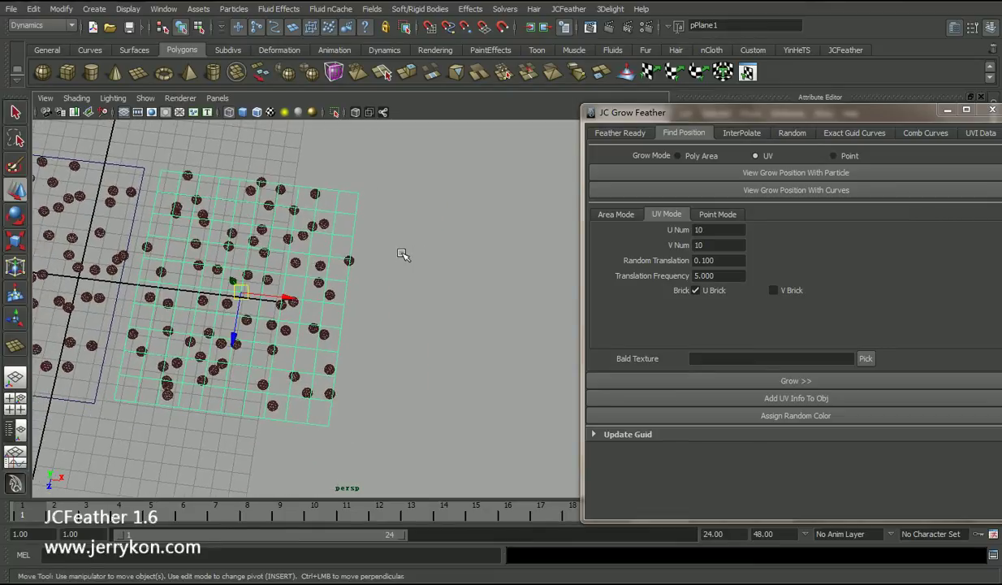
key("q")
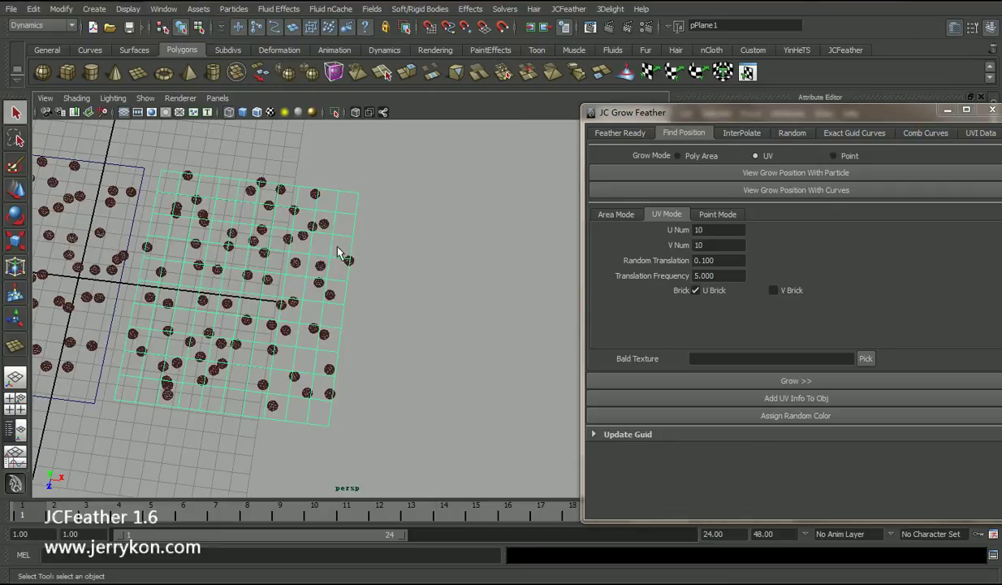
Step: Switch the feather Grow Mode from UV to Poly Area
left_click(689, 158)
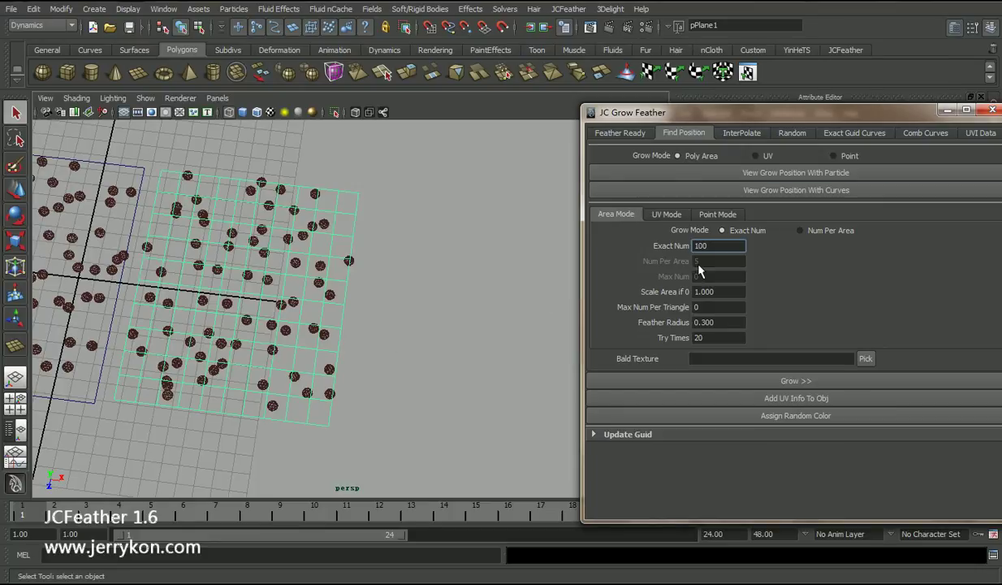
left_click_drag(363, 315, 353, 311, "alt")
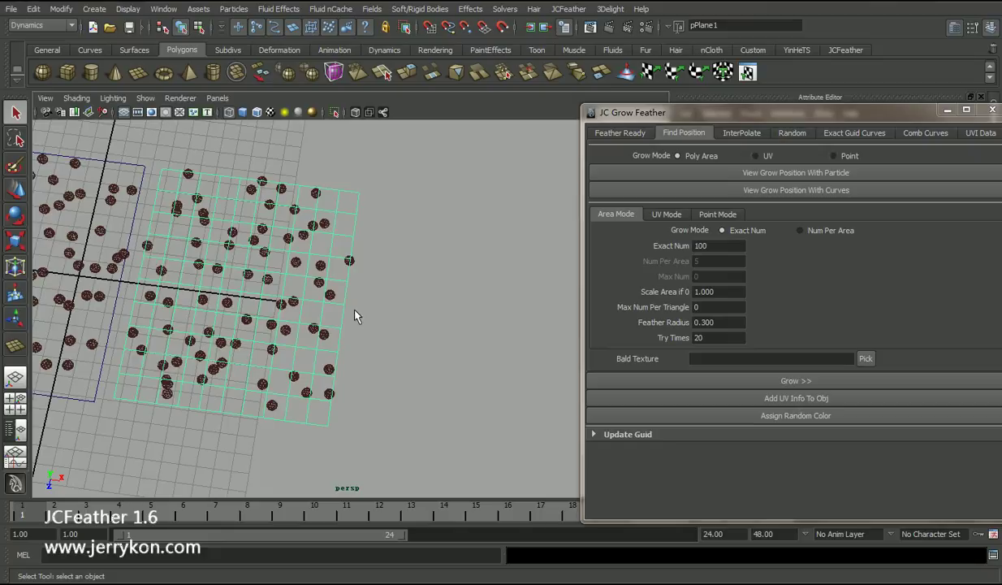
left_click_drag(359, 314, 365, 346, "alt")
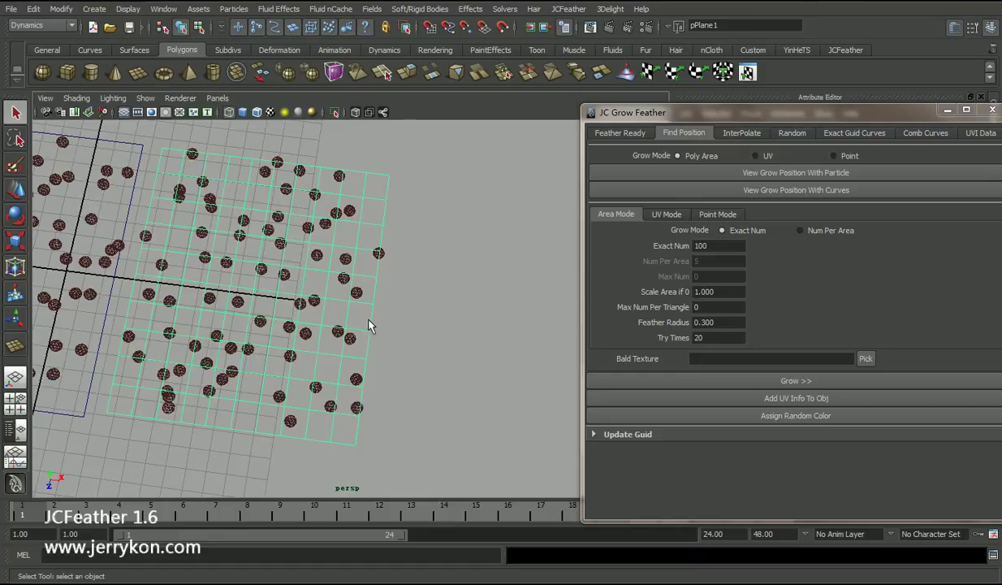
middle_click_drag(314, 328, 305, 331, "alt")
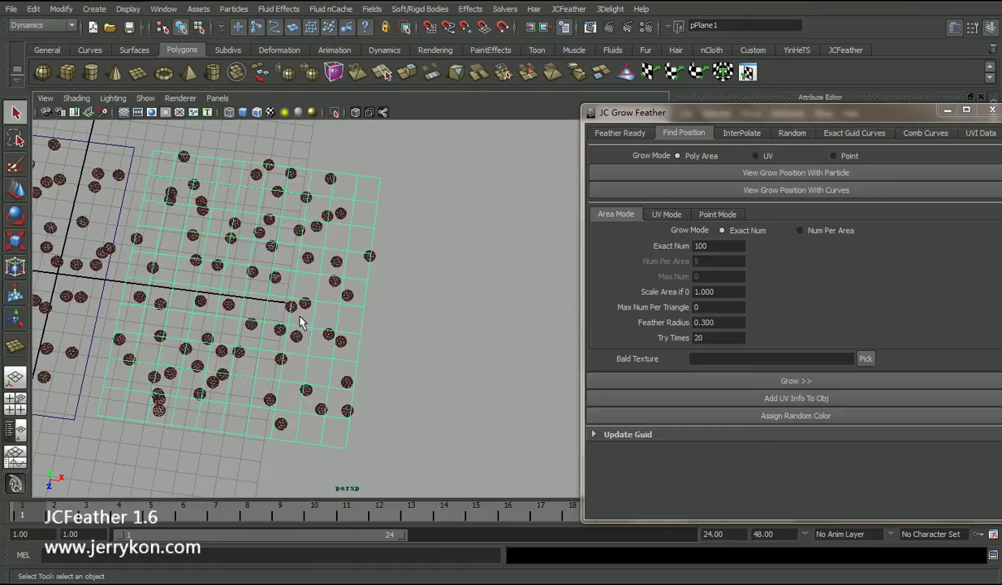
Step: Duplicate the polygon plane and move the copy along X into the empty space beside the original
key("ctrl+d")
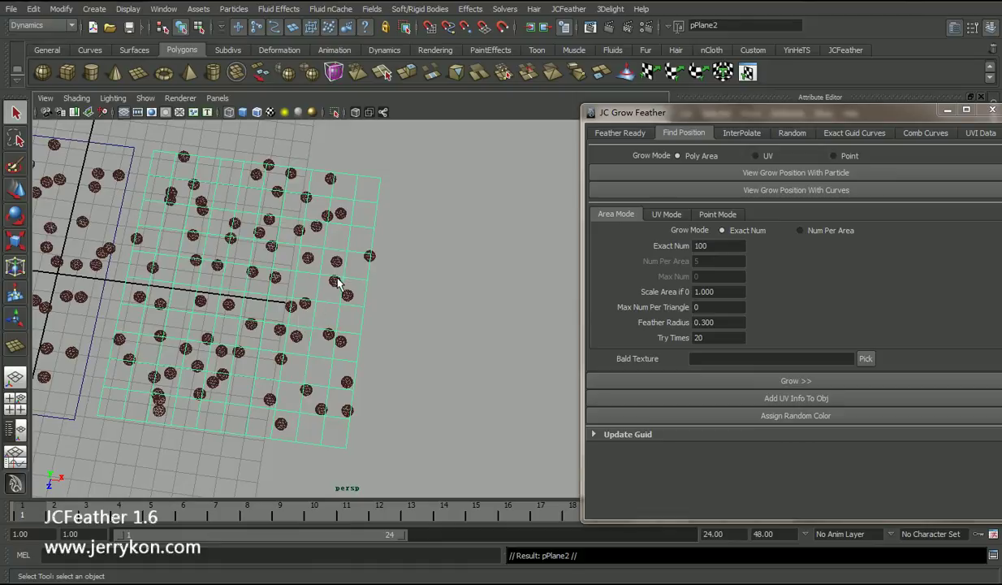
key("w")
left_click_drag(286, 298, 496, 332)
middle_click_drag(492, 329, 400, 306, "alt")
right_click_drag(400, 306, 380, 296, "alt")
key("q")
middle_click_drag(420, 305, 394, 306, "alt")
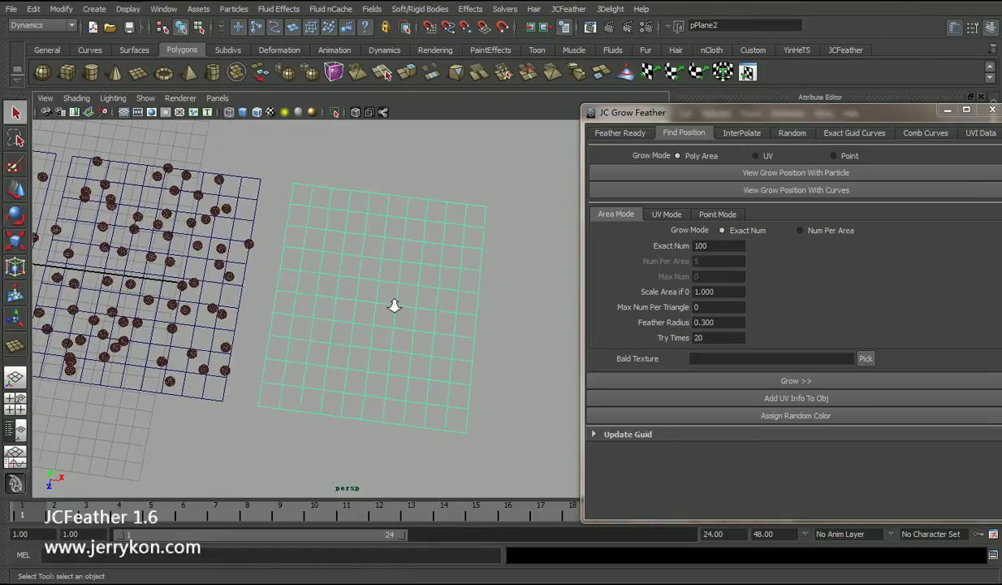
right_click_drag(394, 306, 385, 321, "alt")
Step: Assign the duplicated polygon plane as the Grow On surface and return to the Find Position settings
left_click(618, 133)
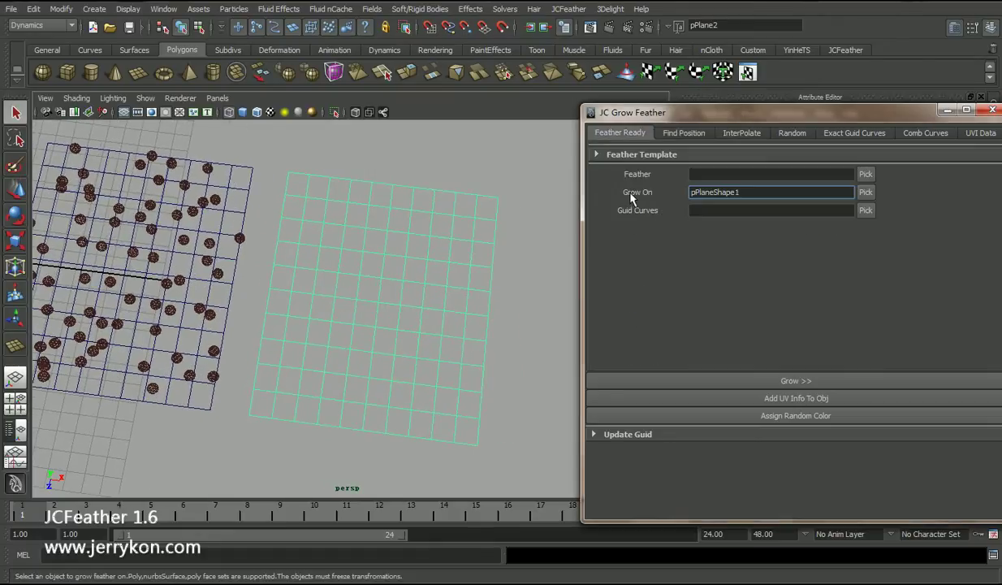
left_click(864, 193)
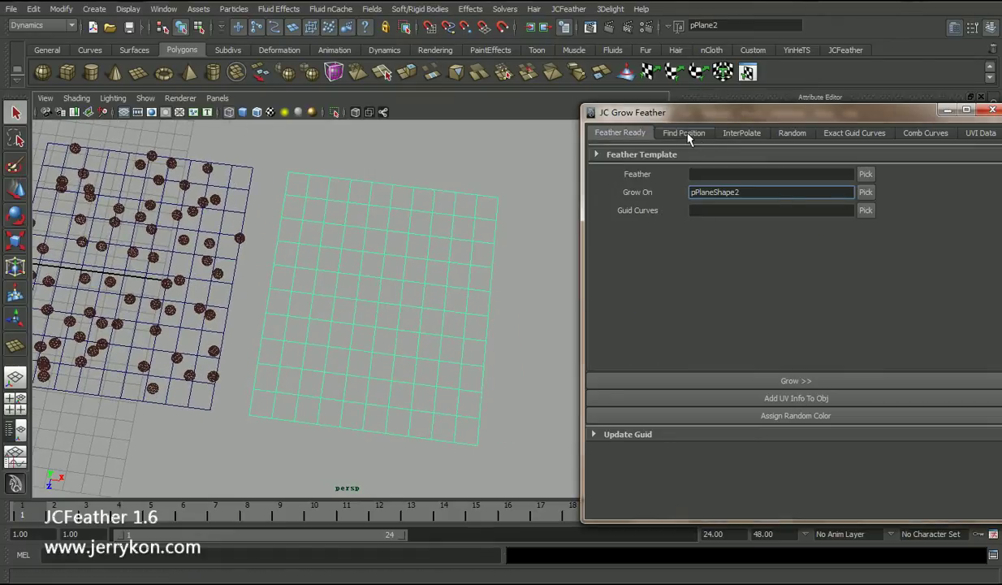
left_click(688, 135)
Step: Set Exact Num to 400 and preview the Poly Area grow positions on the duplicated plane with particles
left_click_drag(486, 268, 447, 250, "alt")
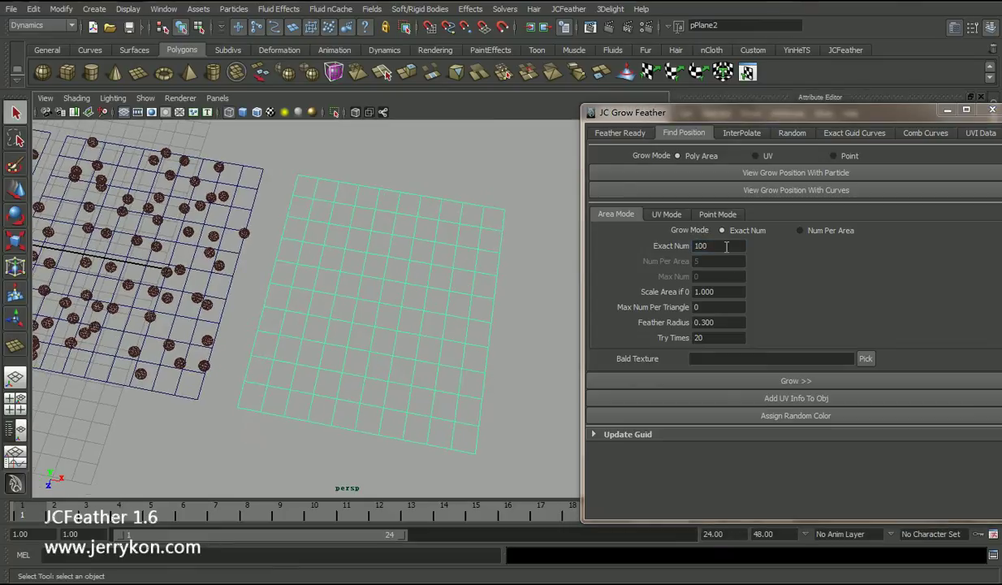
left_click(718, 246)
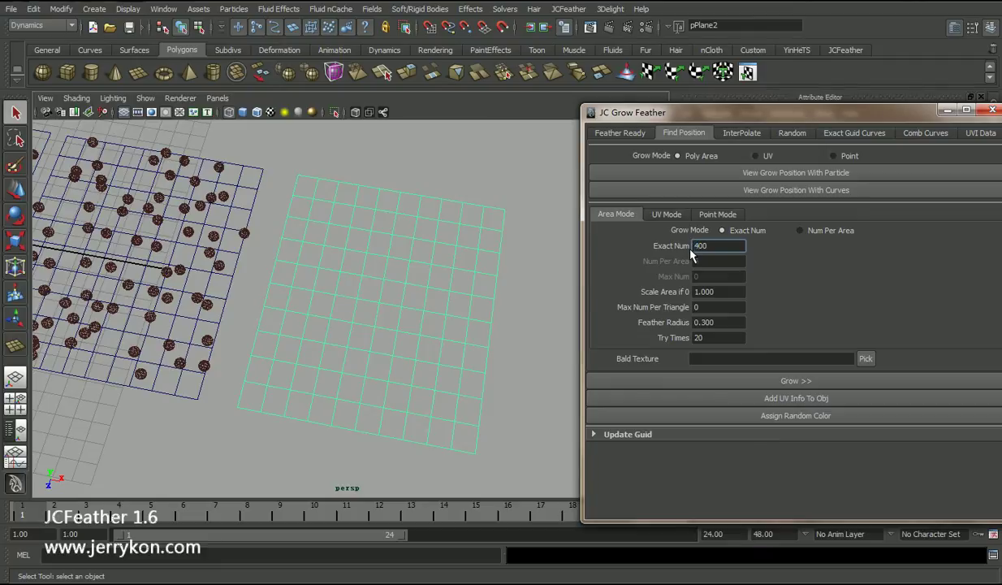
left_click(717, 170)
left_click_drag(466, 319, 398, 313, "alt")
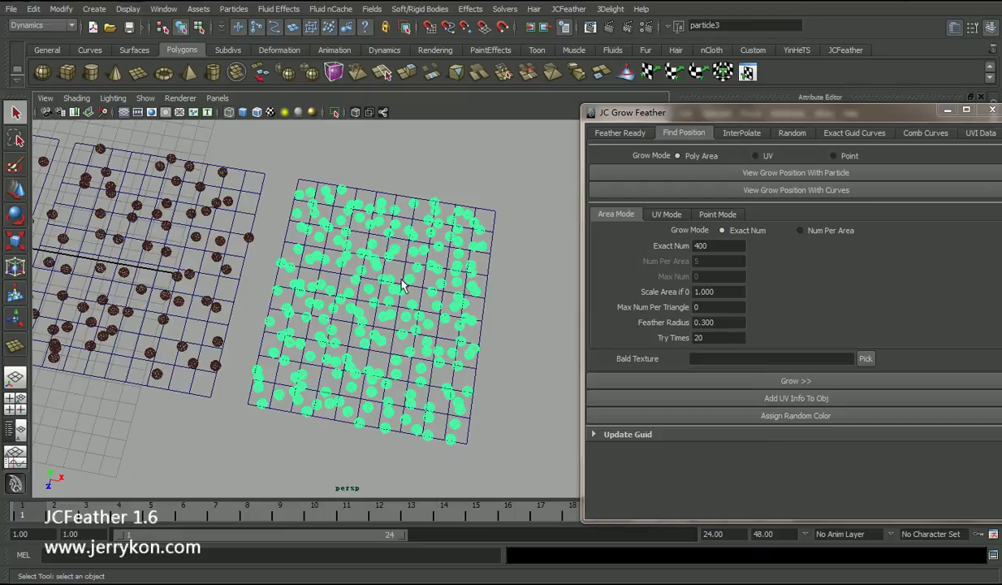
Step: Delete the current particle preview, set Feather Radius to 0.1, and preview the grow positions again to compare all three planes
key("Delete")
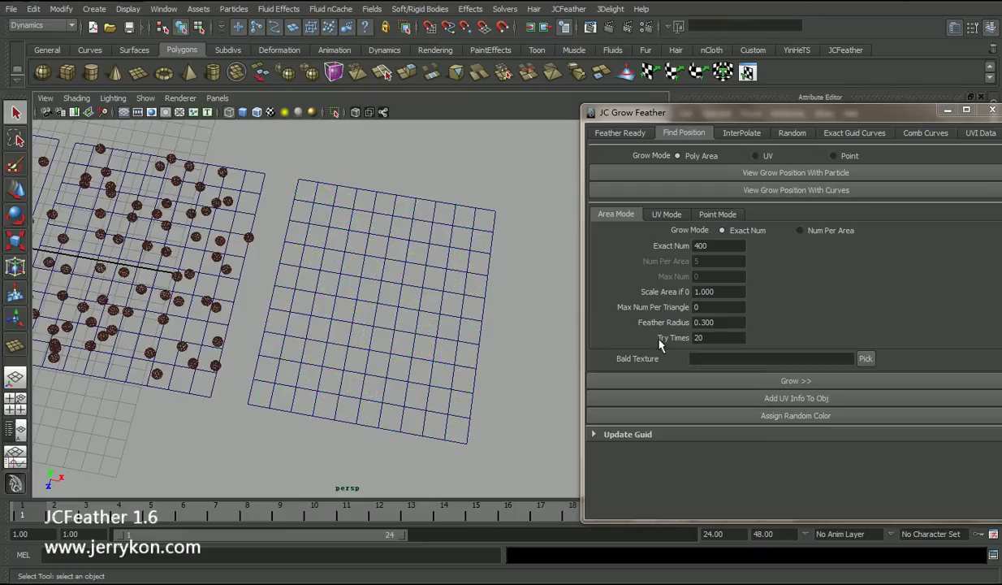
left_click_drag(704, 322, 724, 323)
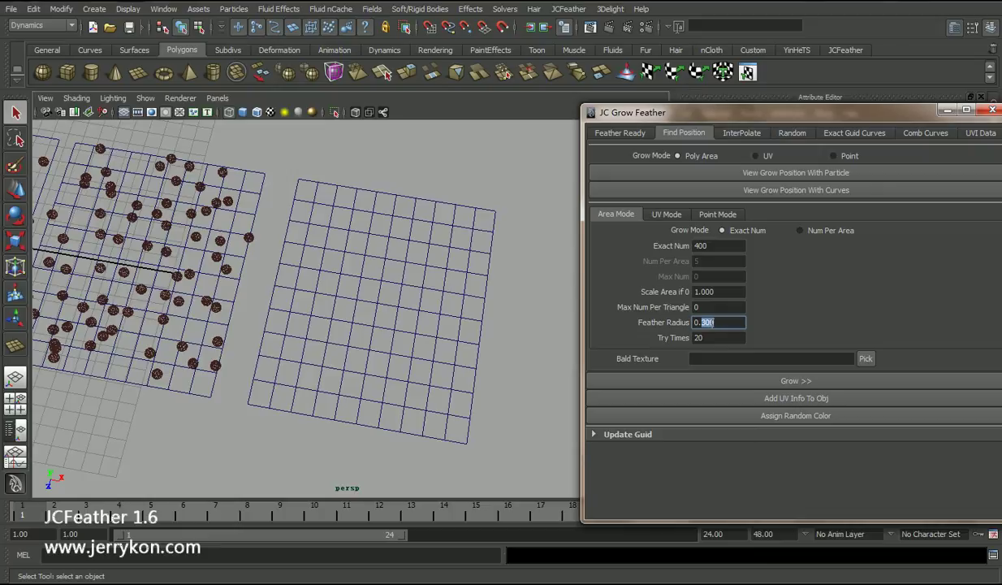
left_click(755, 176)
middle_click_drag(290, 298, 375, 325, "alt")
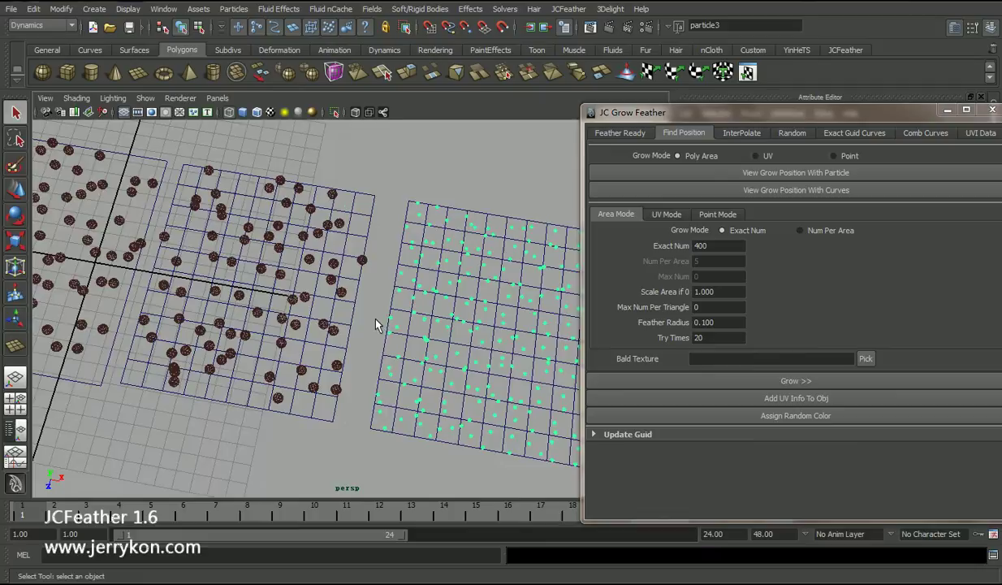
right_click_drag(375, 325, 342, 317, "alt")
middle_click_drag(284, 300, 376, 325, "alt")
right_click_drag(377, 324, 333, 298, "alt")
left_click_drag(333, 297, 410, 305, "alt")
right_click_drag(410, 305, 399, 305, "alt")
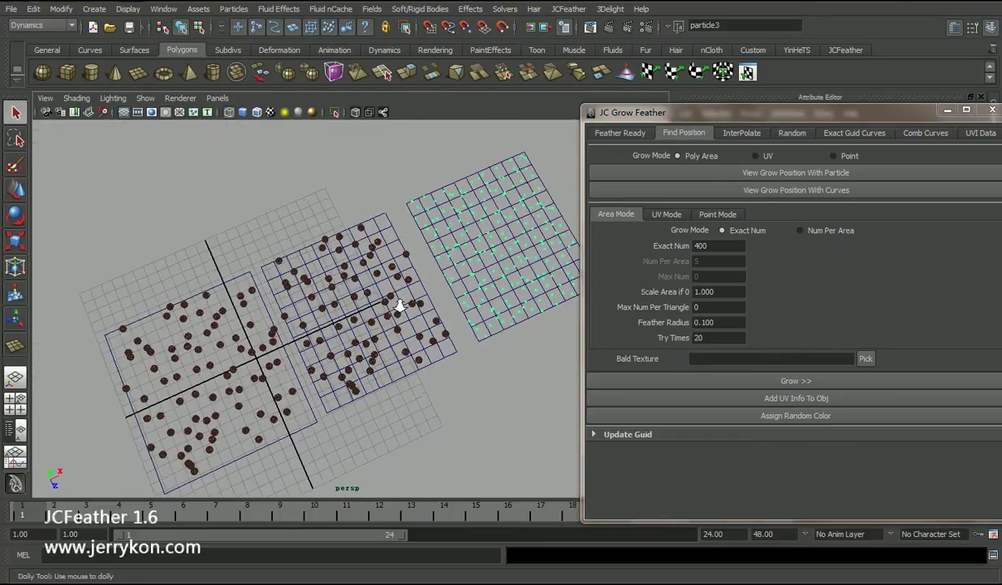
left_click_drag(399, 306, 367, 313, "alt")
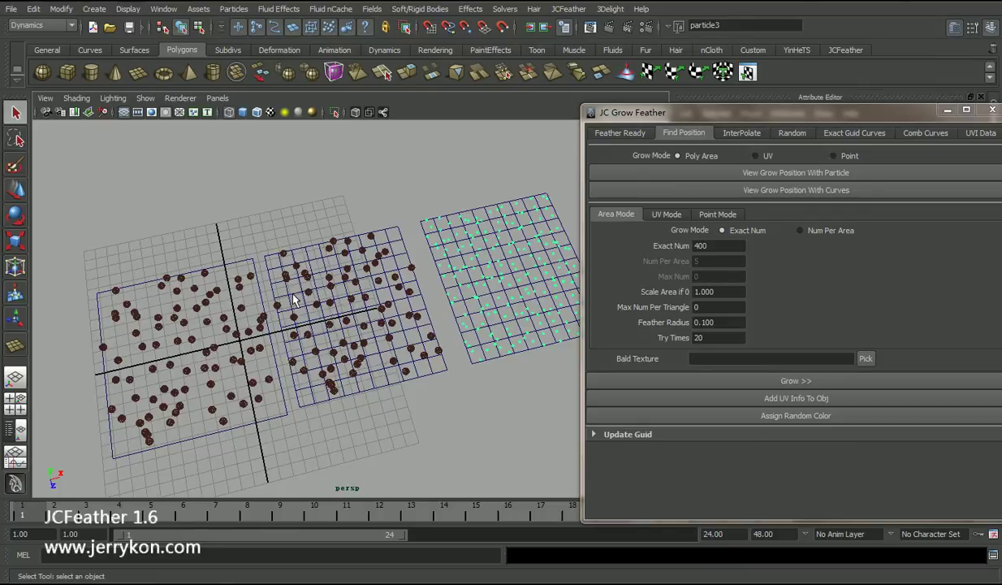
Step: Select the preview particles on all three planes and delete them, keeping the planes
left_click(227, 266)
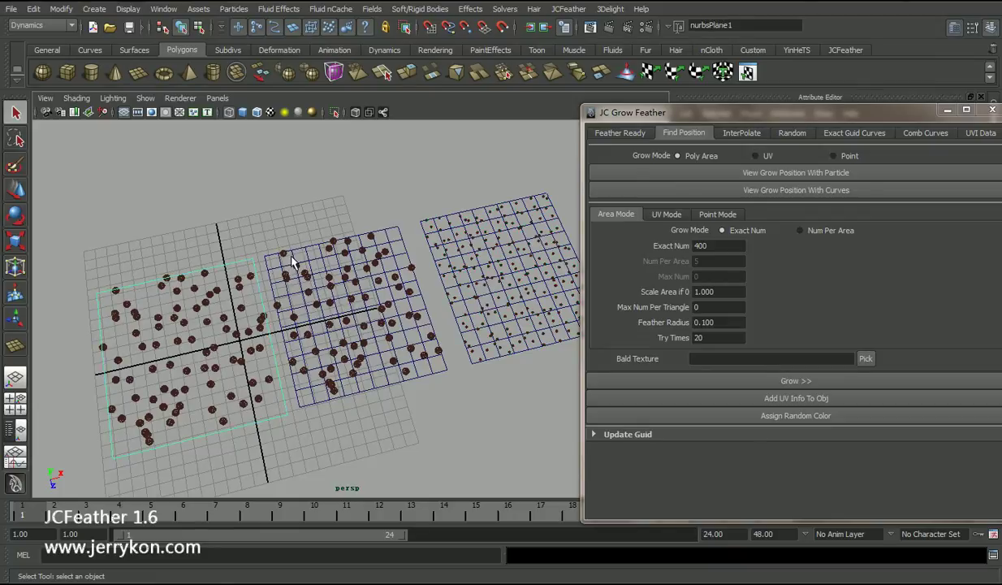
left_click(305, 256)
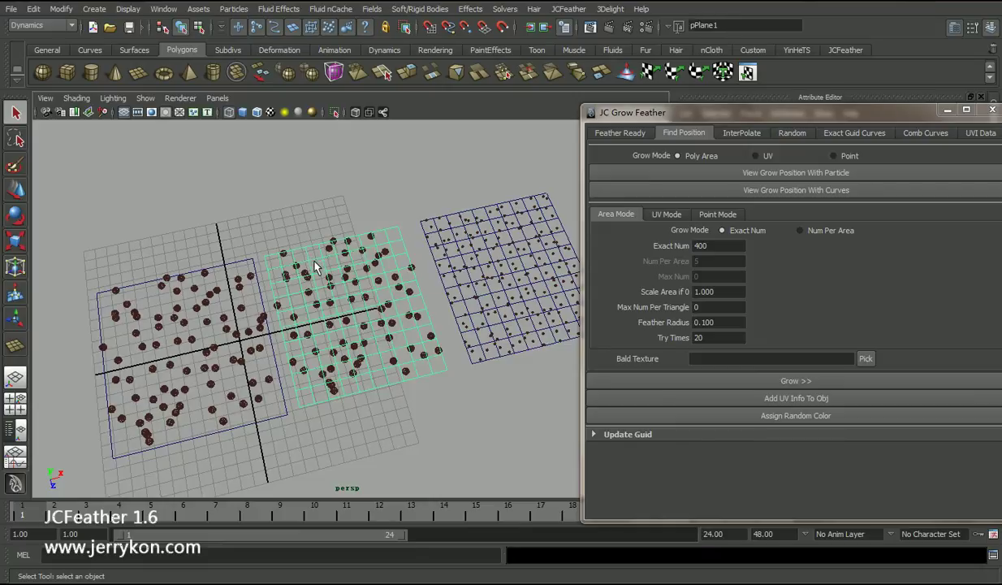
left_click(229, 319)
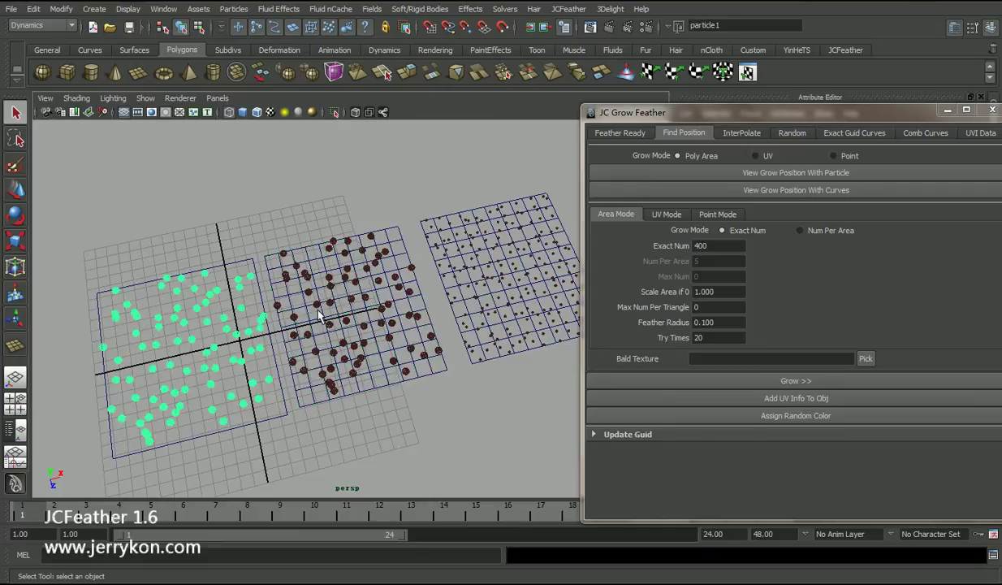
left_click(319, 313)
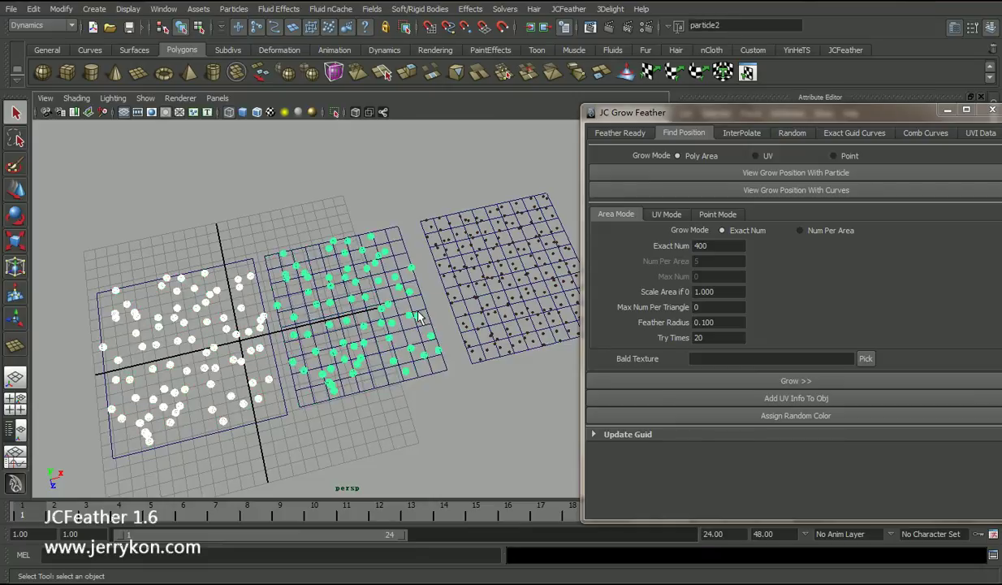
left_click(446, 281)
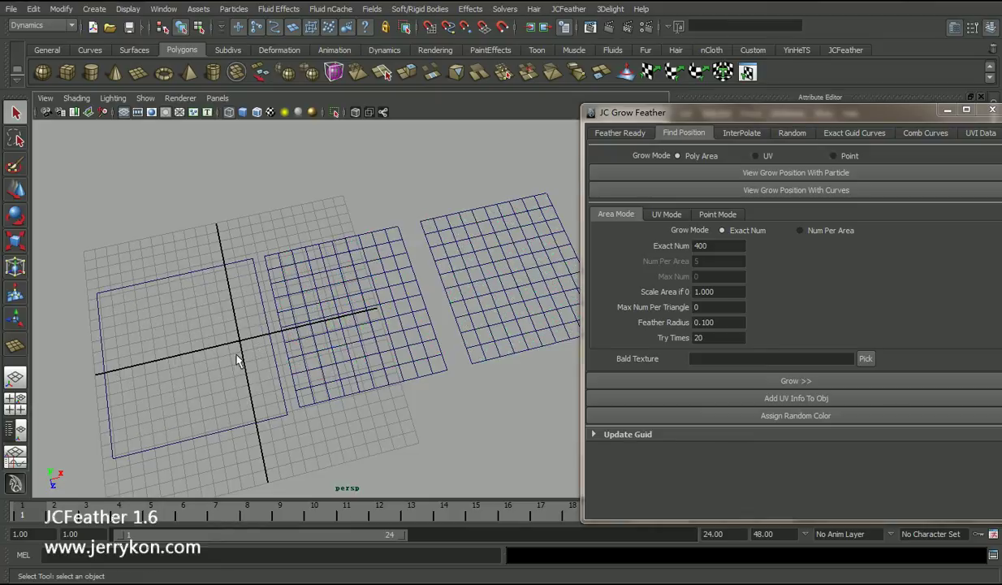
Step: Make a feather template mesh at the origin using the existing subdivision settings
left_click_drag(240, 354, 342, 372, "alt")
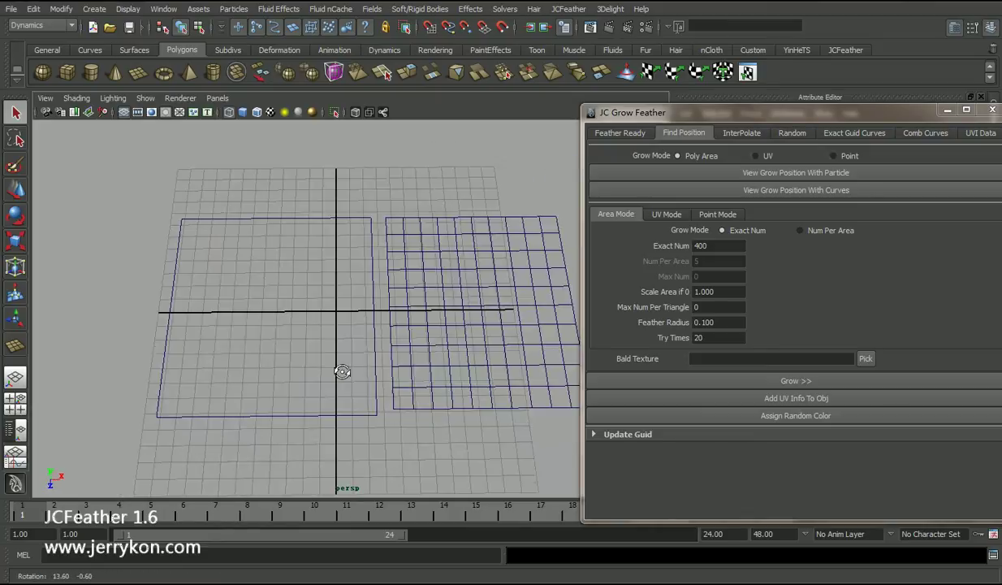
left_click(619, 132)
right_click_drag(351, 297, 389, 326, "alt")
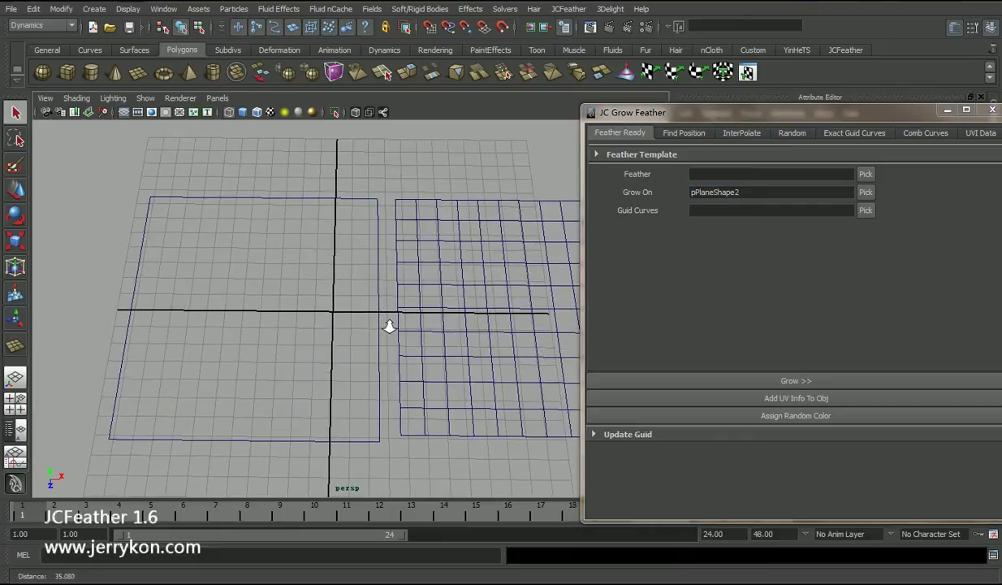
left_click(619, 153)
left_click_drag(686, 112, 664, 105)
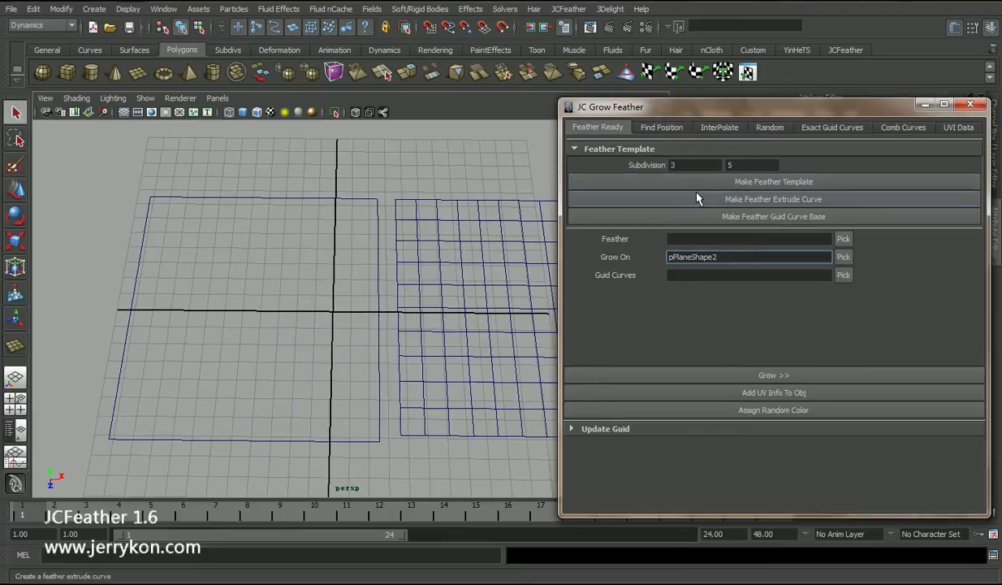
left_click(686, 182)
mouse_move(353, 315)
left_mouse_down("alt")
mouse_move(335, 313)
mouse_move(342, 320)
left_mouse_up("alt")
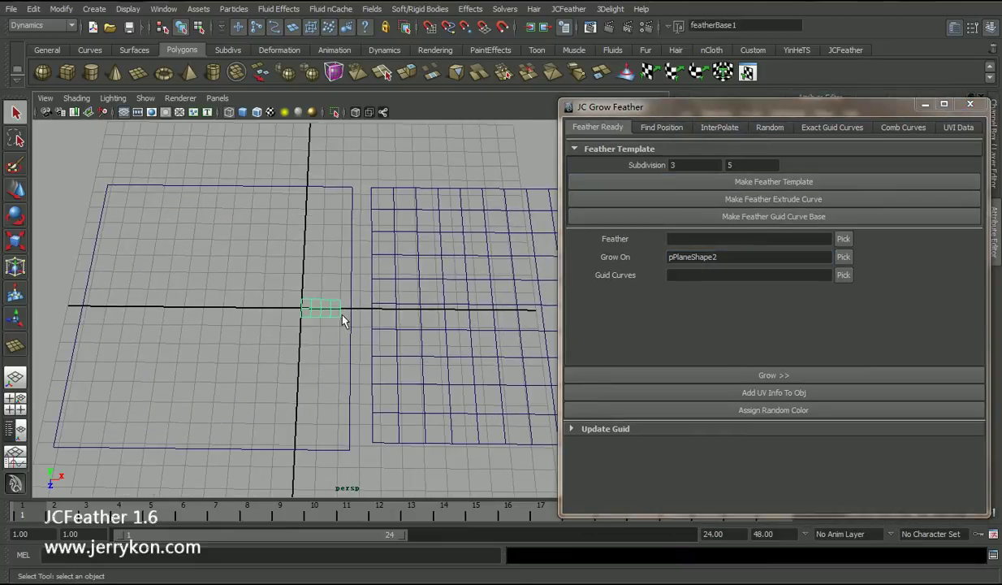
Step: Assign the new template mesh as the Feather and the NURBS plane as the Grow On surface
key("w")
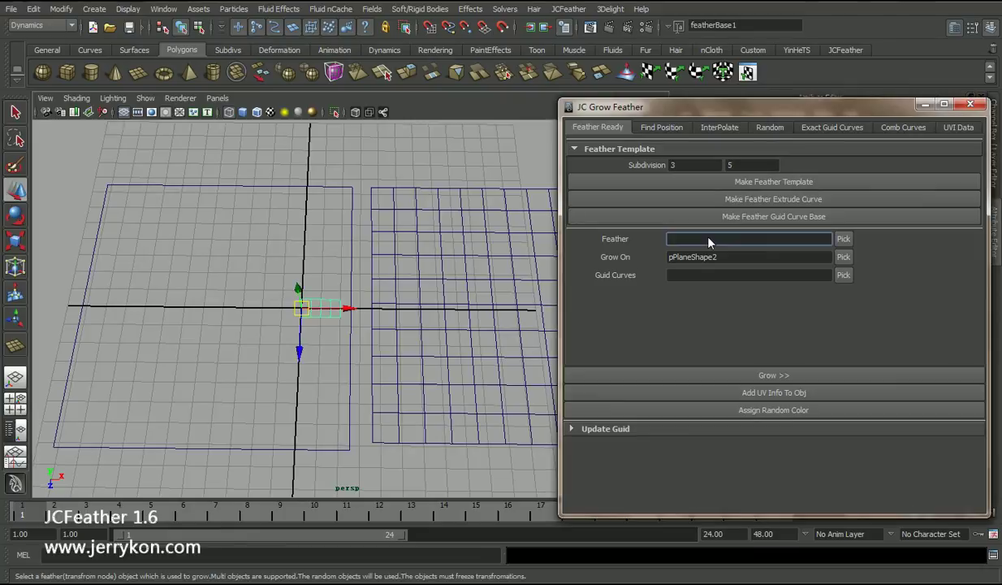
left_click(843, 239)
left_click_drag(293, 318, 279, 309, "alt")
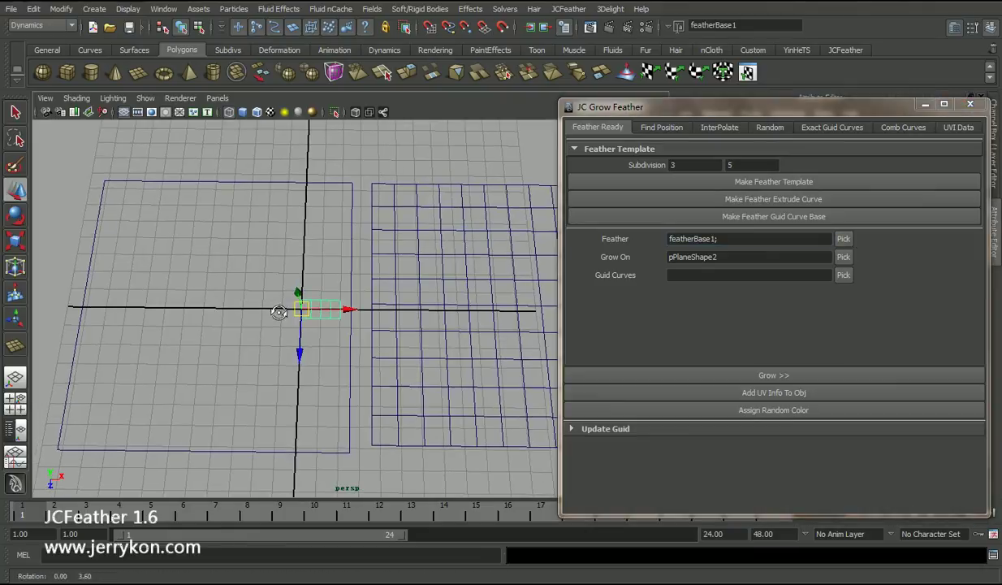
left_click(316, 205)
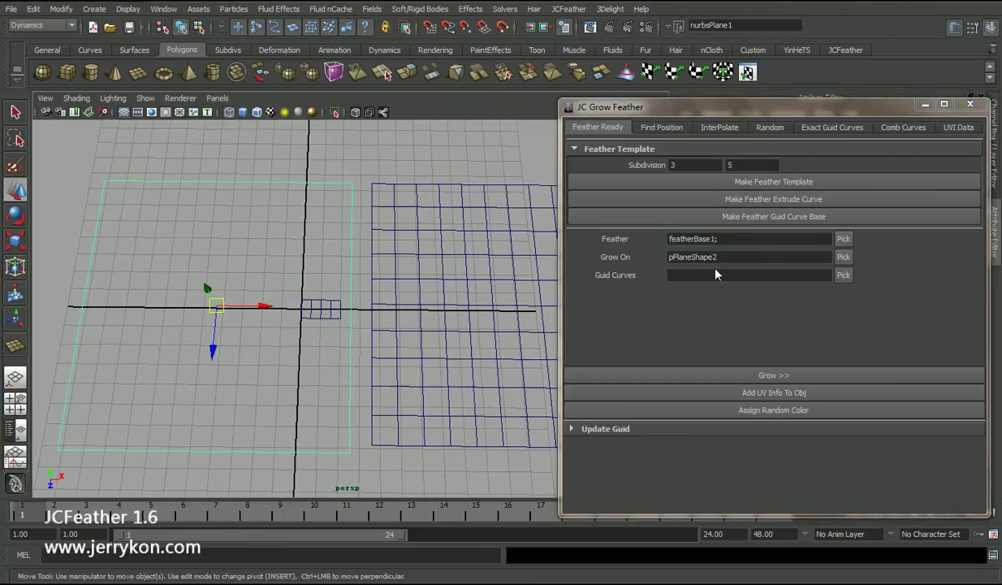
left_click(844, 257)
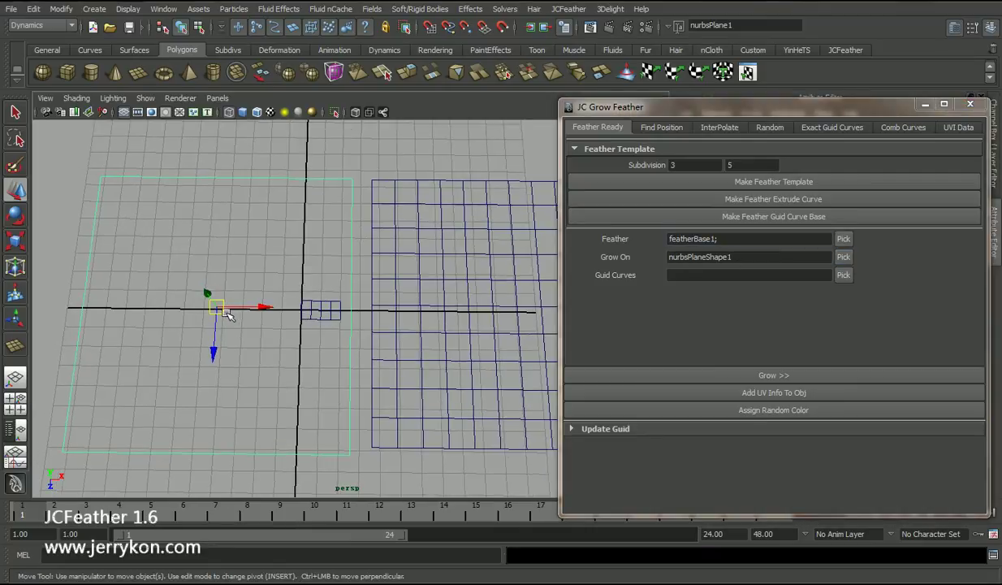
Step: Draw an arched EP curve from the far edge to the near edge across the NURBS plane's negative-X side
middle_click_drag(223, 310, 327, 313, "alt")
key("q")
left_click(316, 280)
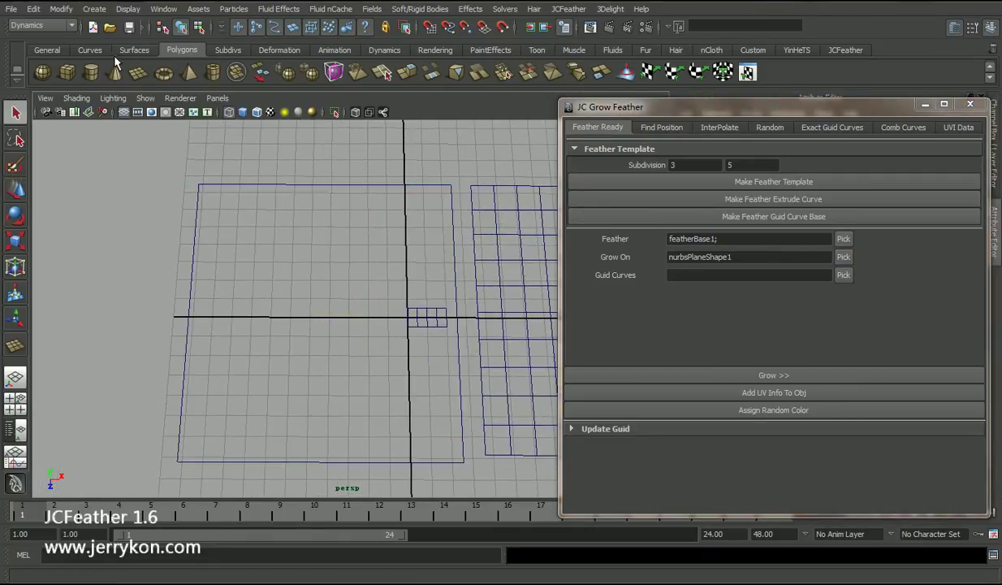
left_click(99, 50)
left_click(90, 72)
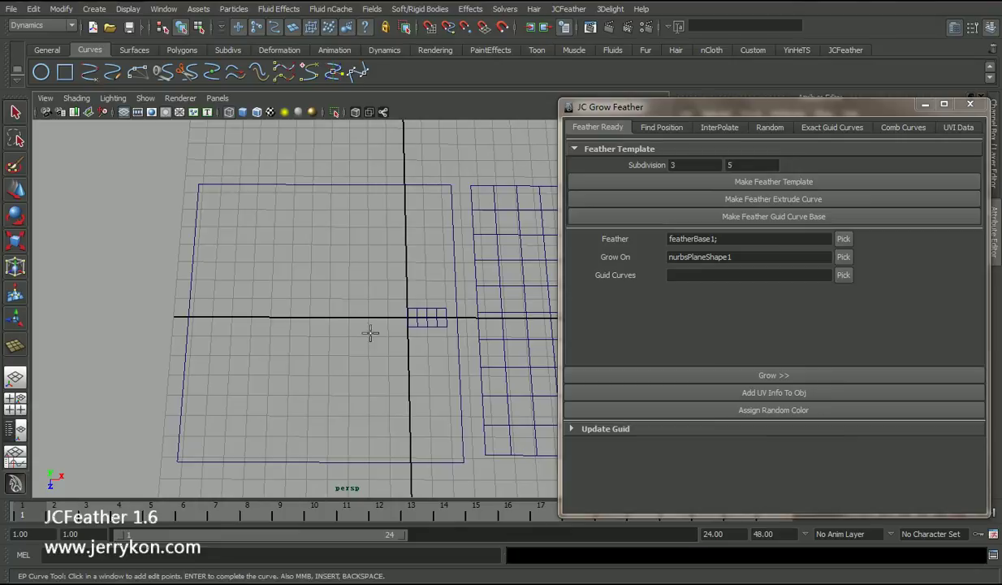
right_click_drag(371, 331, 308, 278, "alt")
left_click(253, 194)
left_click(275, 253)
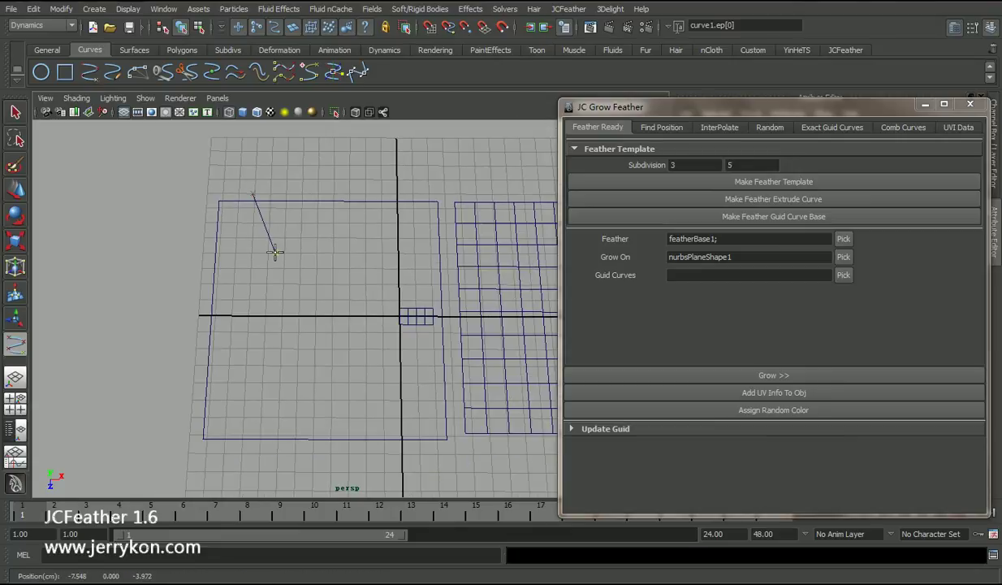
left_click(288, 349)
left_click_drag(263, 423, 228, 467)
key("Return")
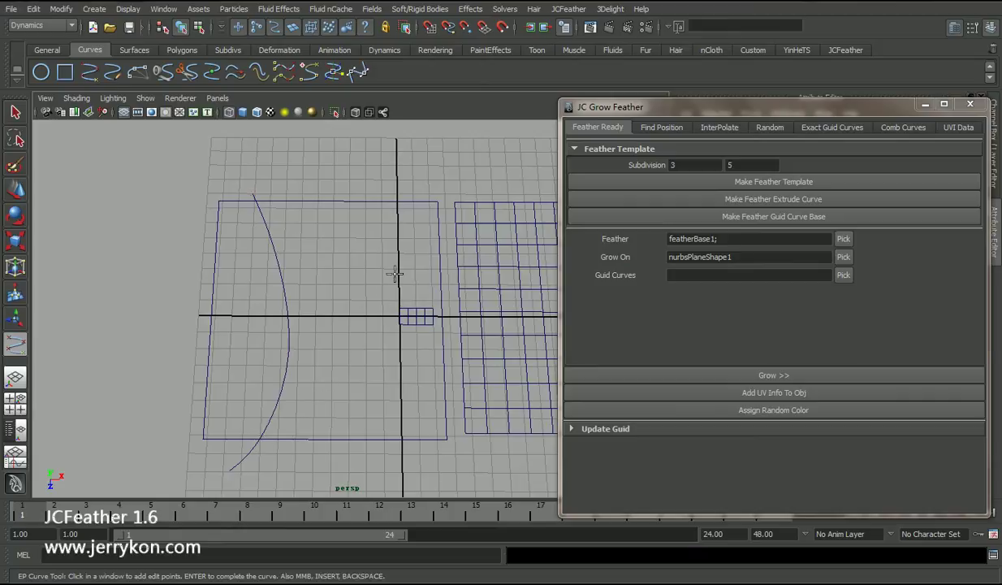
Step: Draw a second EP curve from the far edge to the near edge across the NURBS plane's positive-X side, bowing toward the first curve
right_click_drag(395, 313, 380, 292, "alt")
left_click(399, 209)
left_click(381, 304)
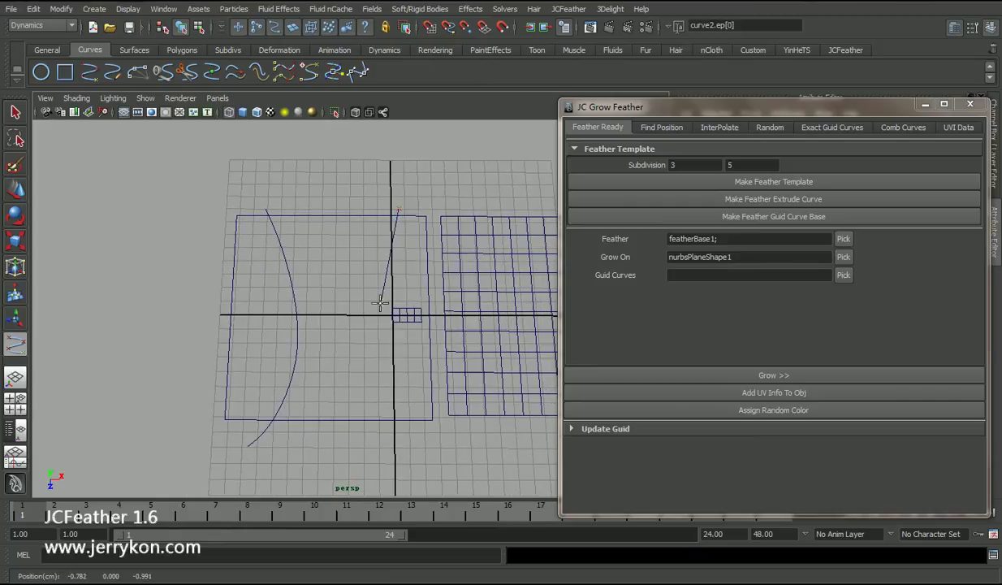
left_click(380, 370)
left_click(414, 430)
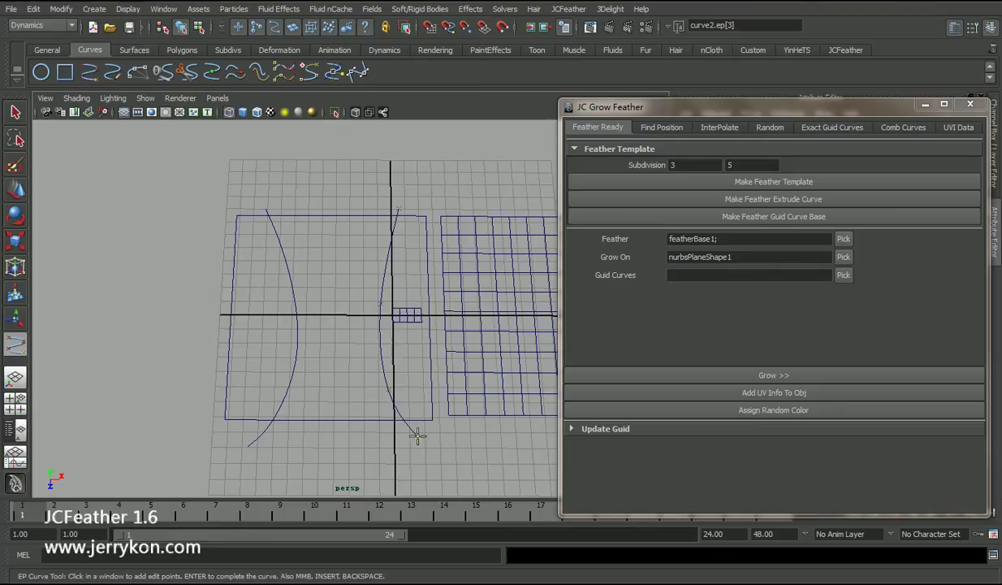
key("q")
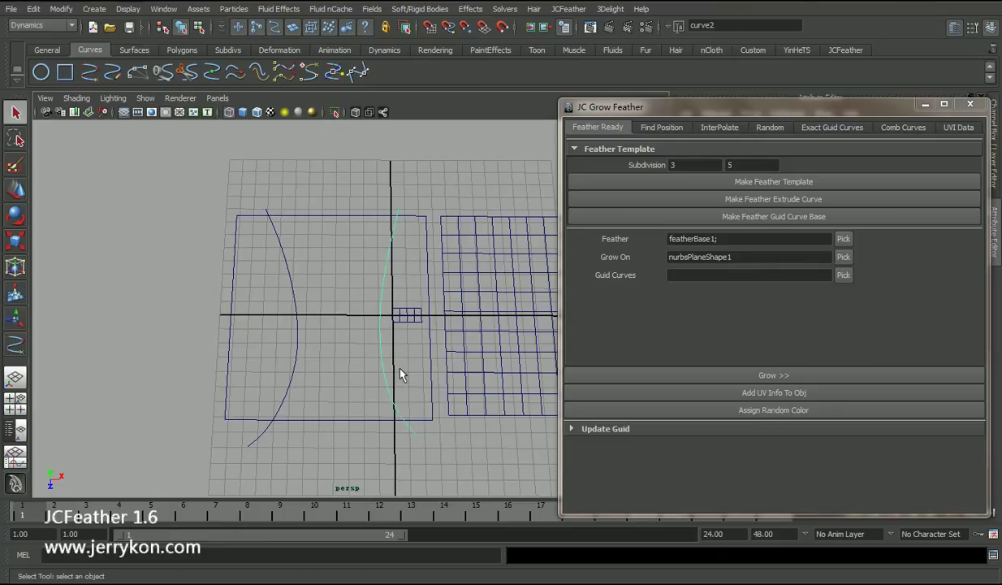
Step: Select both arched curves and assign them as the Guid Curves
left_click_drag(400, 371, 285, 341)
right_click_drag(284, 340, 333, 343, "alt")
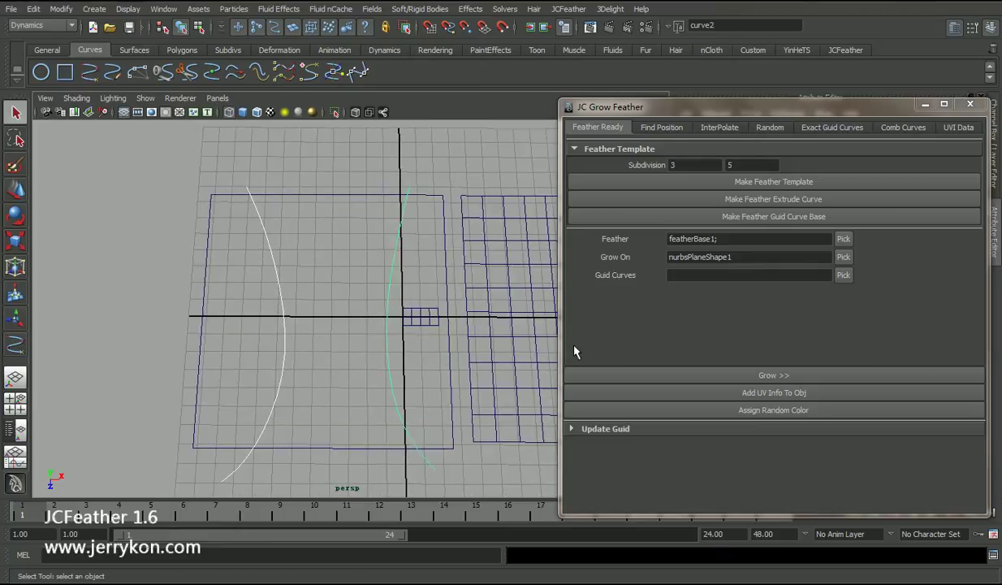
left_click(843, 274)
Step: Switch the grow mode to UV and grow the feathers on the NURBS plane with the existing UV settings
right_click_drag(288, 273, 311, 302, "alt")
middle_click_drag(344, 297, 279, 291, "alt")
left_click(674, 130)
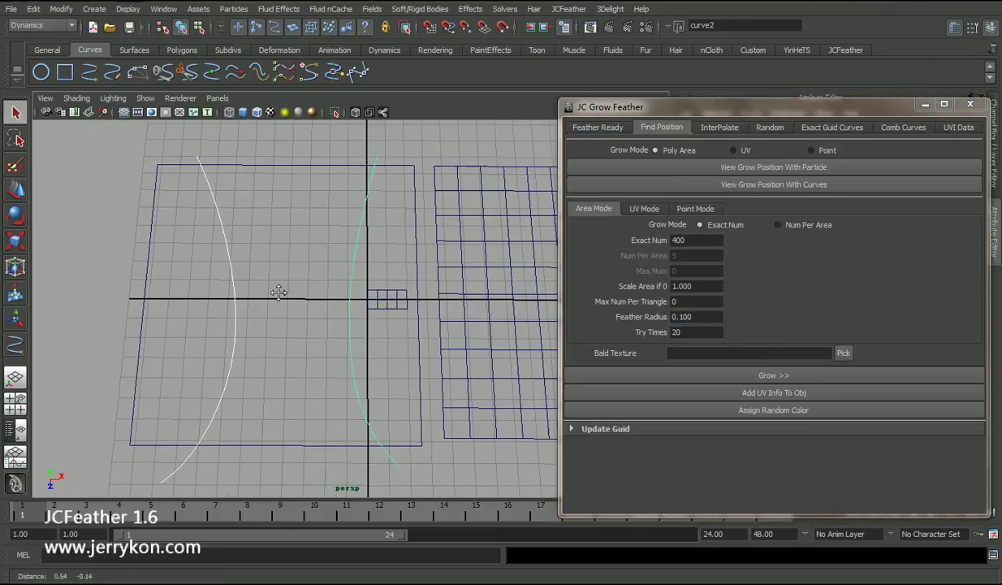
left_click(744, 152)
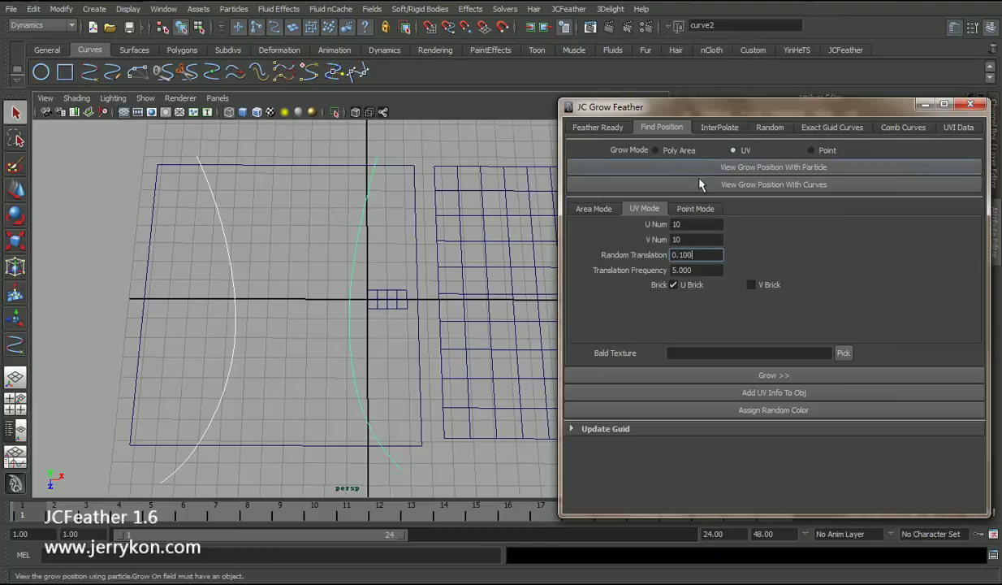
middle_click_drag(391, 314, 395, 329, "alt")
right_click_drag(395, 324, 386, 319, "alt")
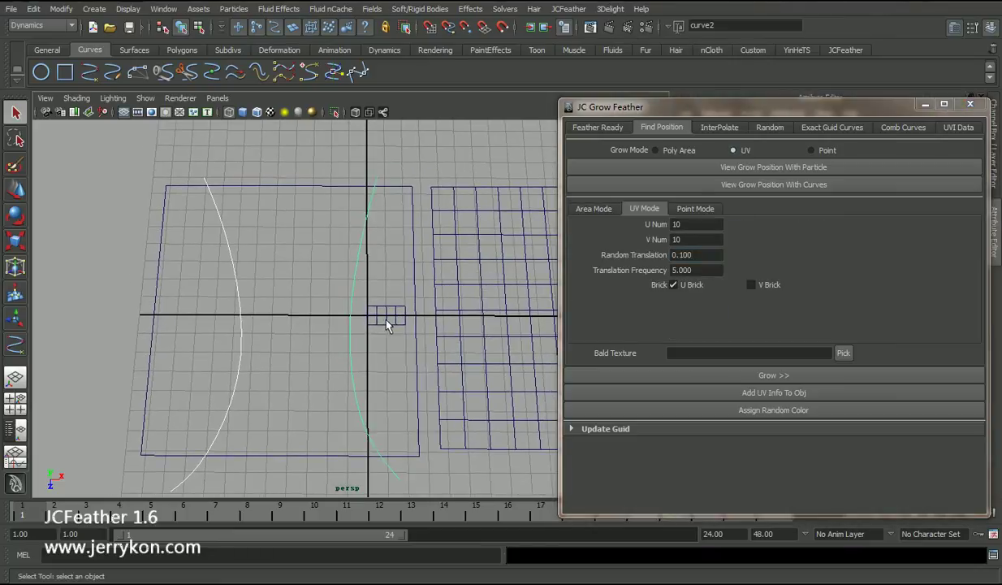
left_click(808, 377)
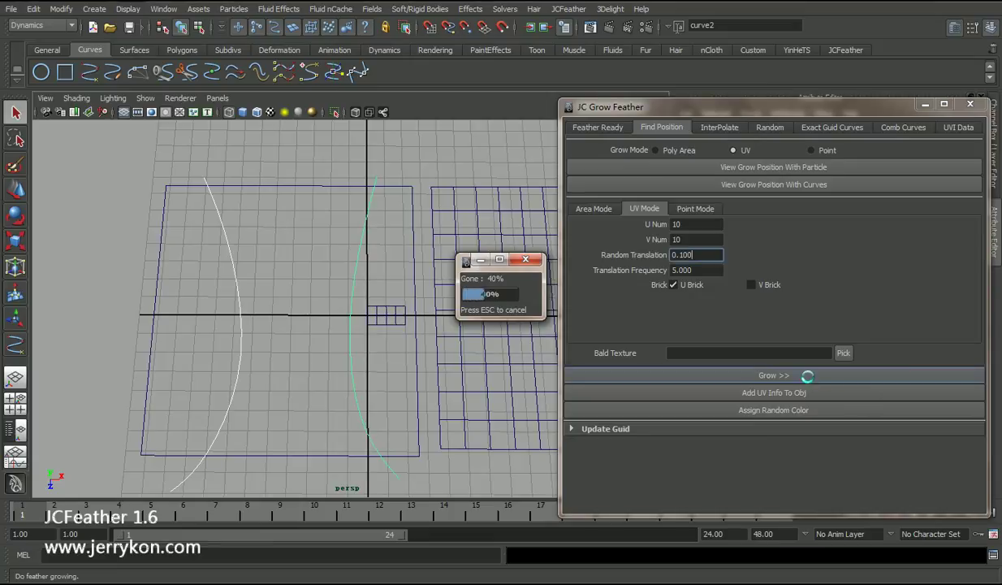
Step: Examine how the grown feathers follow the direction of the two guide curves across the NURBS plane
left_click_drag(286, 349, 309, 383, "alt")
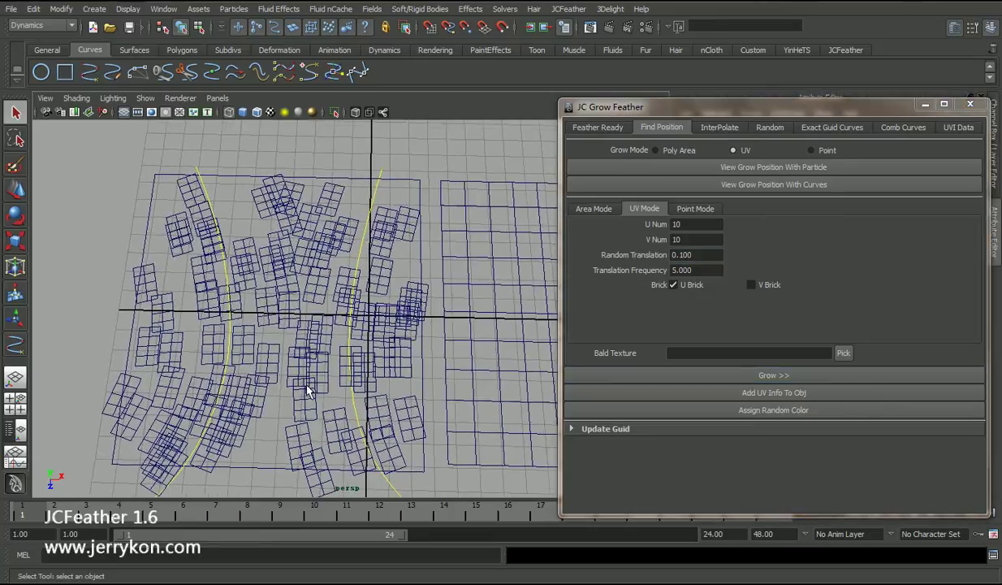
right_click_drag(308, 383, 320, 379, "alt")
middle_click_drag(293, 320, 352, 340, "alt")
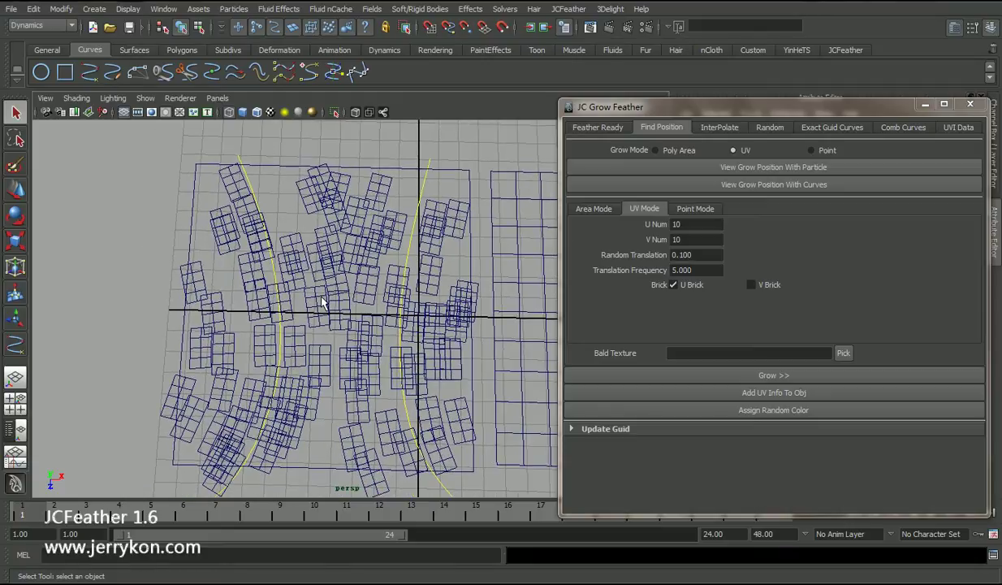
left_click_drag(326, 328, 275, 349, "alt")
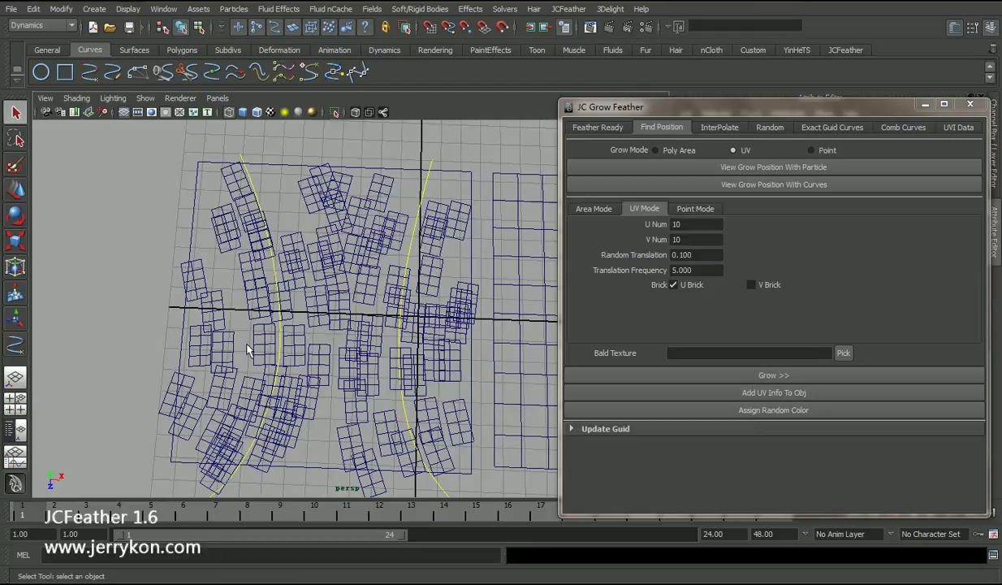
middle_click_drag(253, 344, 282, 321, "alt")
right_click_drag(282, 320, 284, 349, "alt")
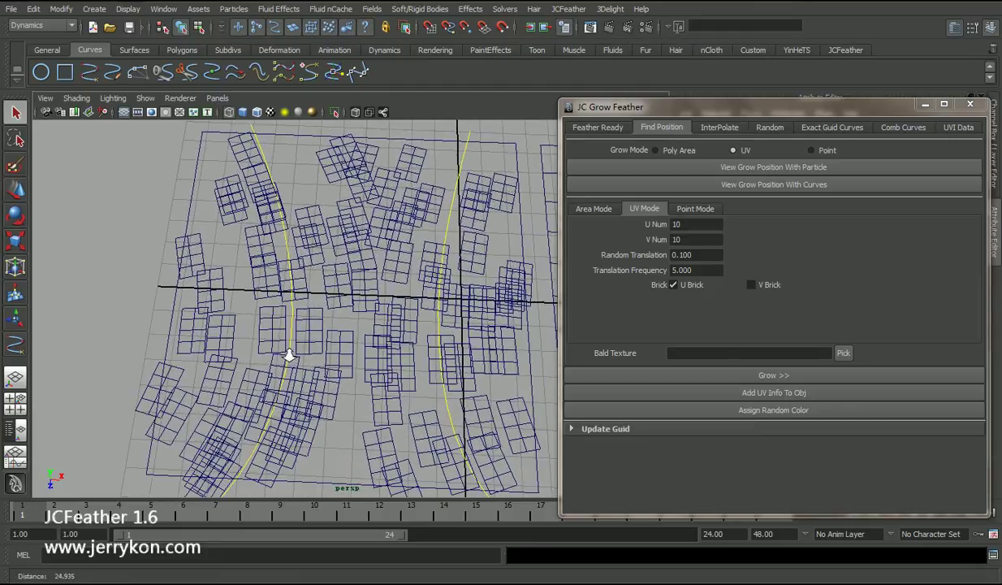
left_click(286, 307)
left_click(449, 408, "shift")
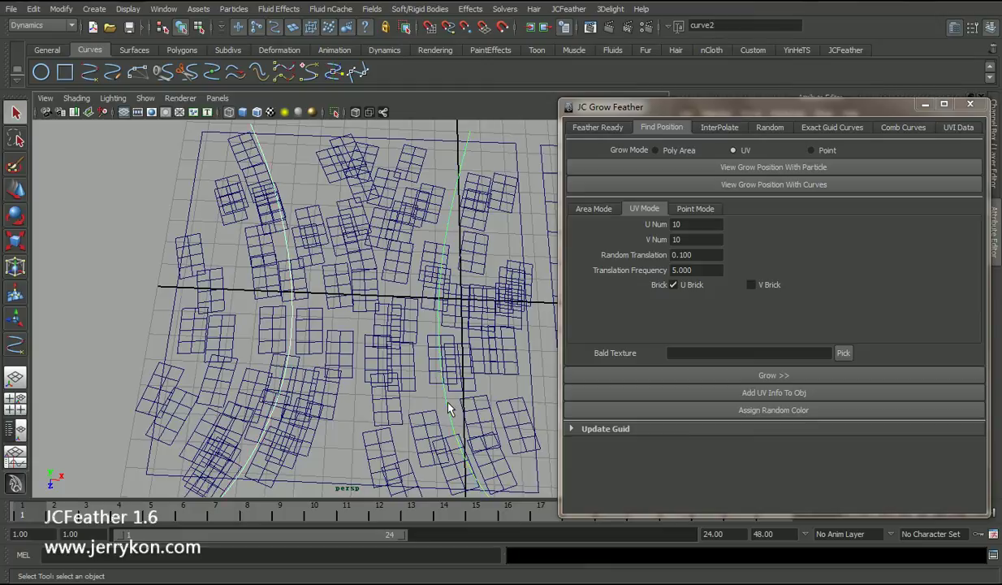
left_click(293, 338)
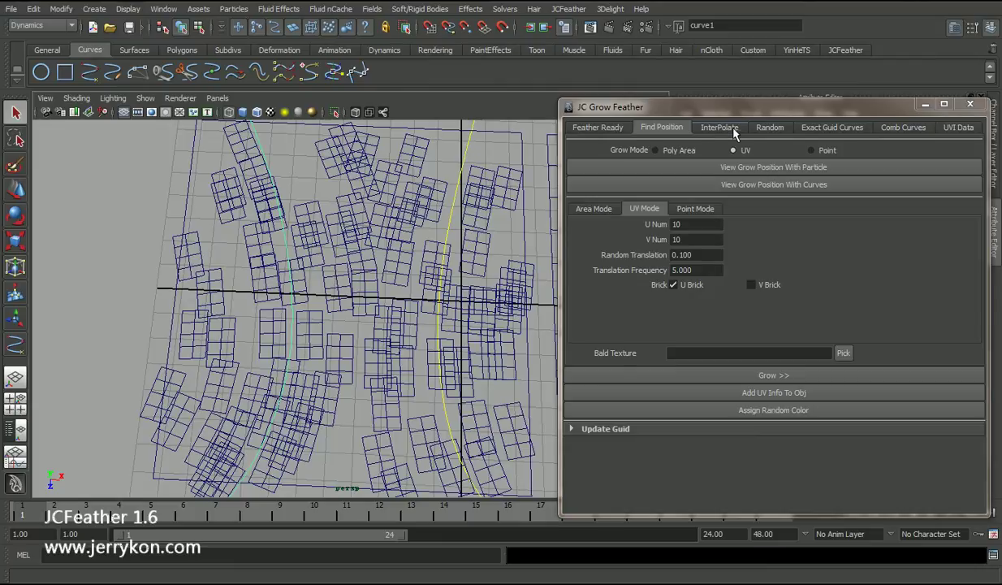
Step: Review the InterPolate settings for curve number, search radius and power against the feathers around the guide curves
left_click(734, 130)
right_click_drag(394, 289, 360, 268, "alt")
left_click_drag(360, 268, 385, 287, "alt")
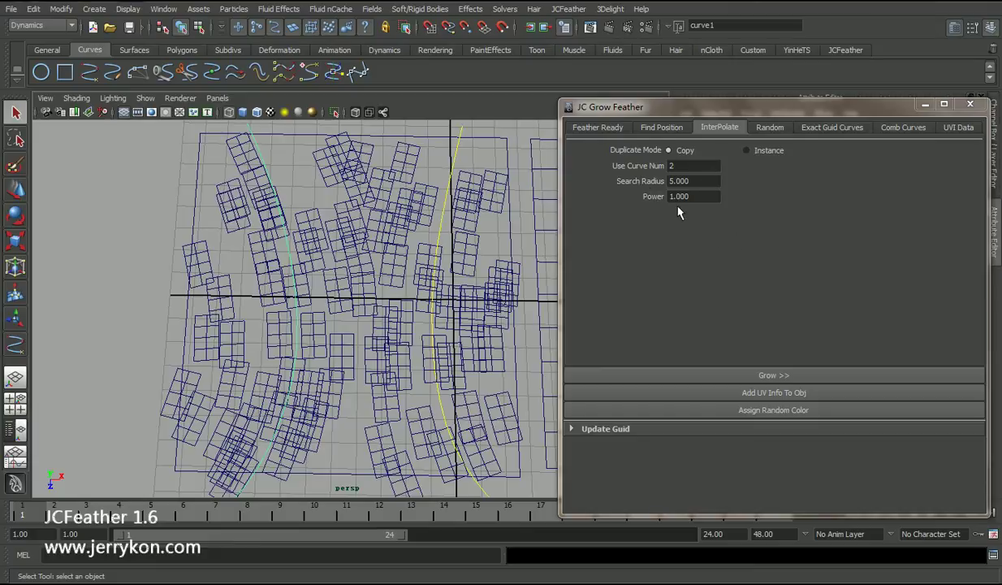
left_click_drag(398, 284, 406, 295, "alt")
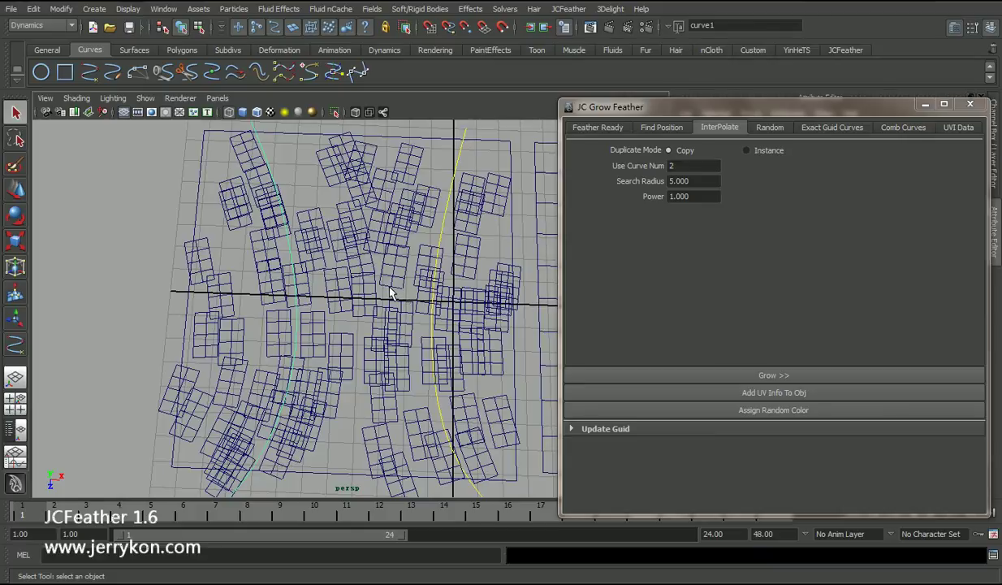
left_click(281, 333)
left_click_drag(297, 330, 290, 350, "alt")
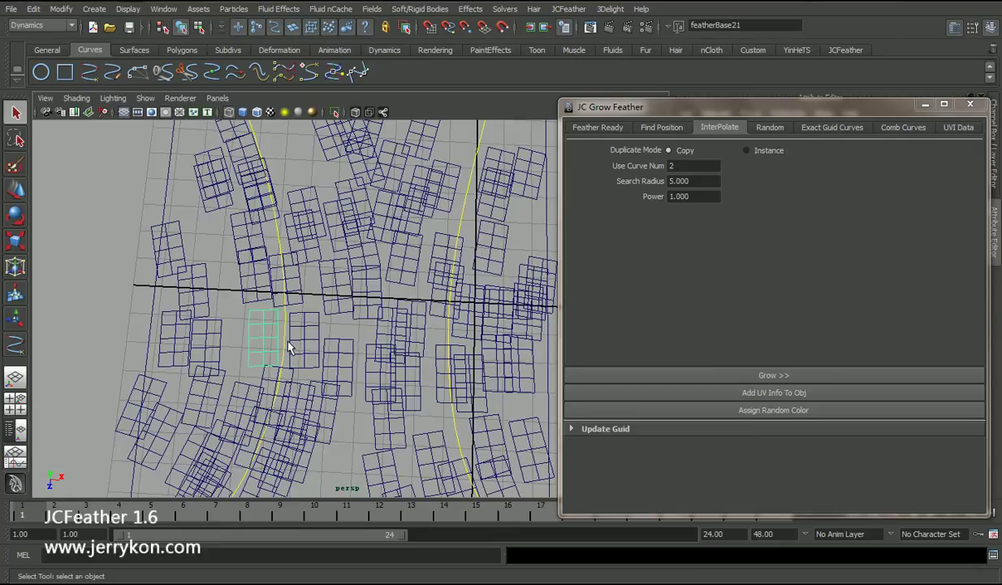
left_click(286, 319)
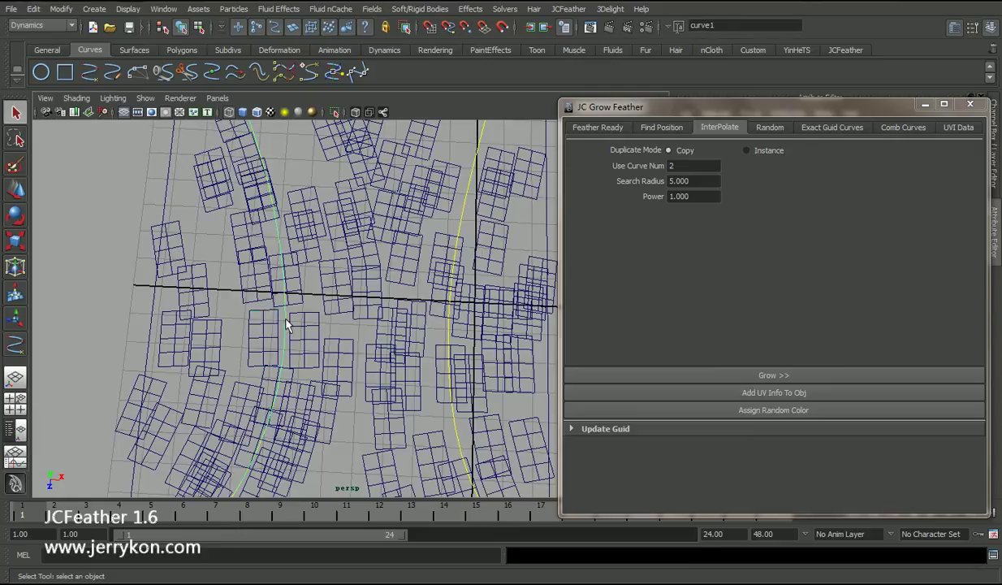
middle_click_drag(435, 322, 433, 322, "alt")
right_click_drag(433, 322, 386, 316, "alt")
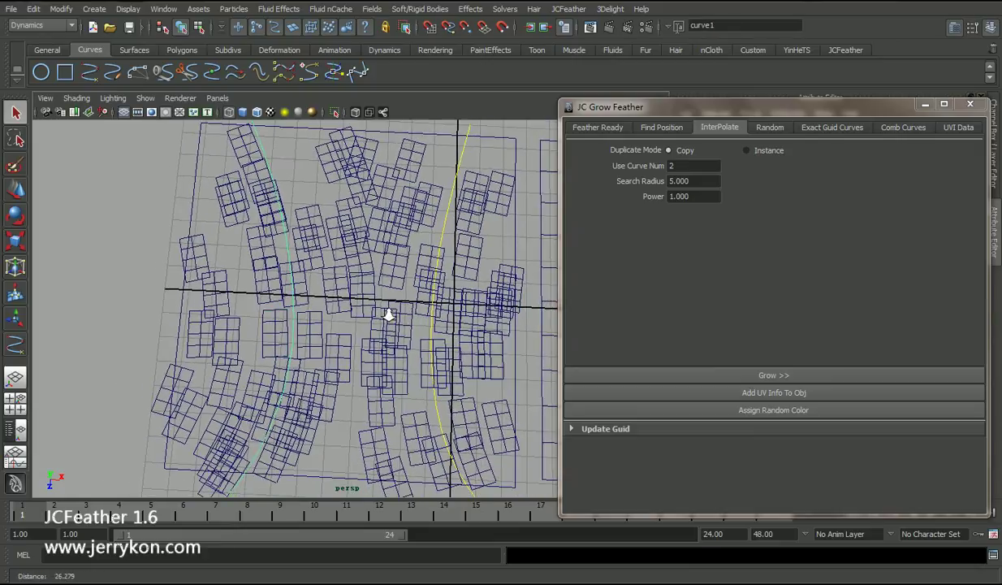
Step: Set the feathers' Z Rotate to 30 in the Random settings and update the grown feathers
left_click(768, 128)
middle_click_drag(376, 320, 366, 317, "alt")
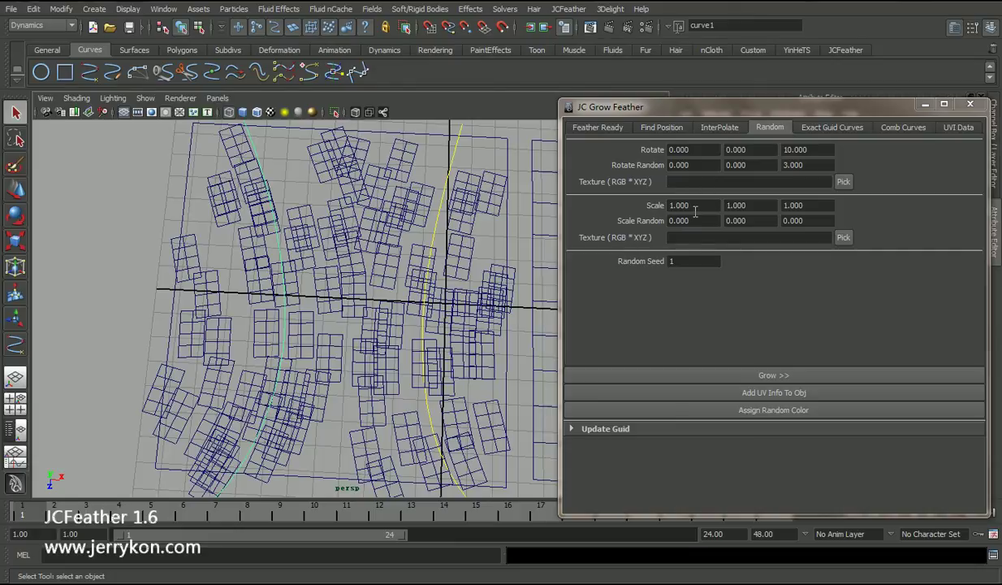
left_click_drag(365, 317, 378, 314, "alt")
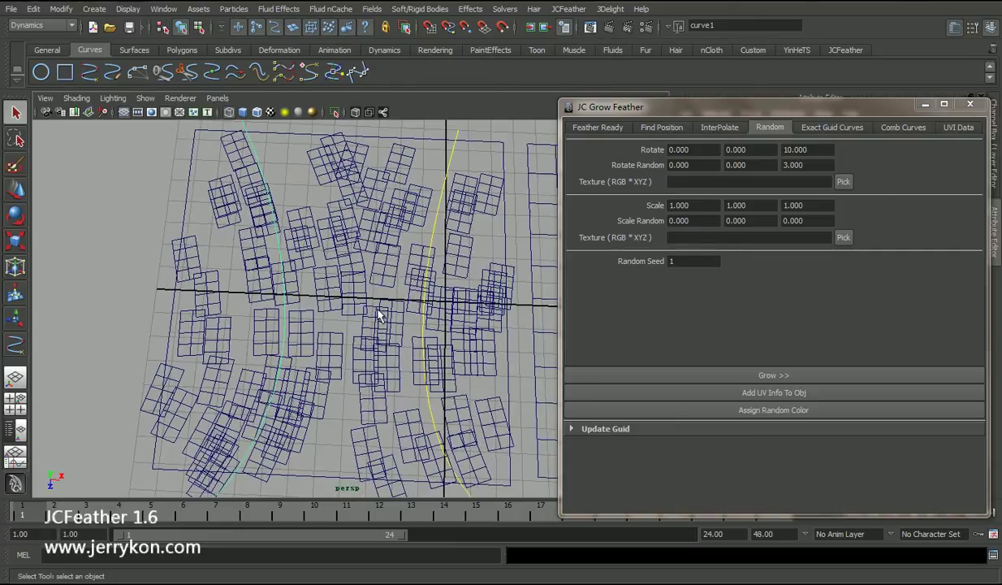
right_click_drag(378, 313, 362, 309, "alt")
left_click_drag(784, 149, 806, 149)
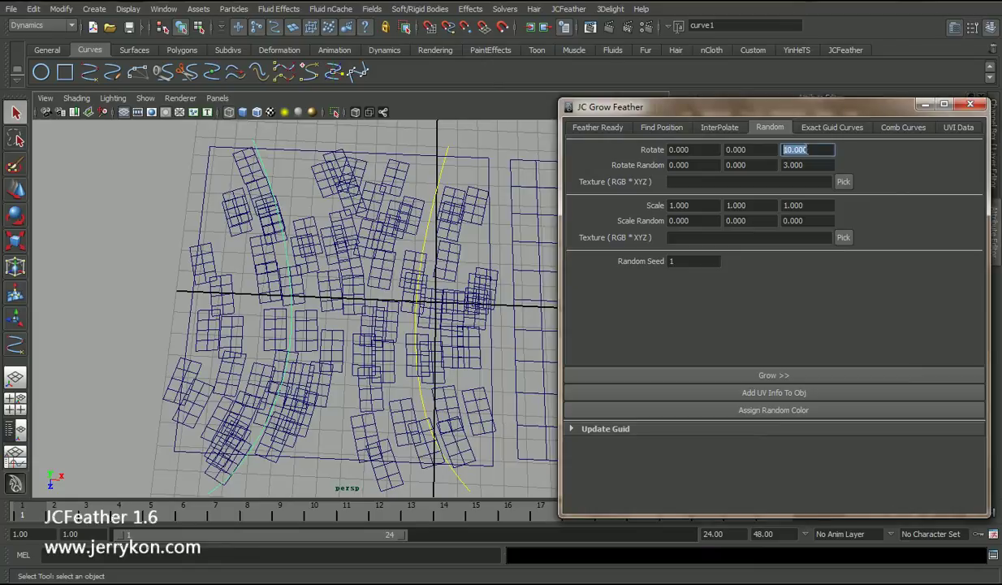
type("30.000")
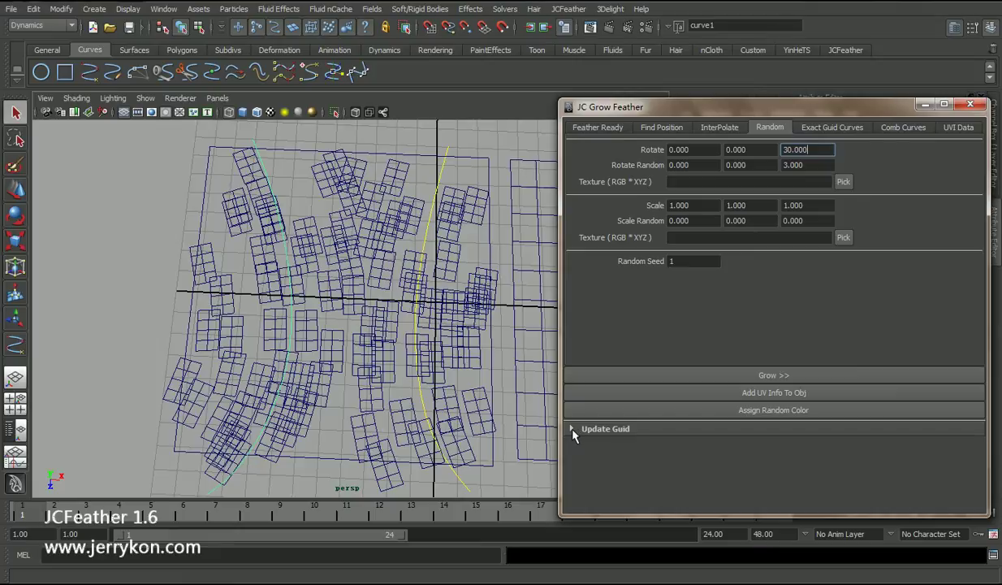
left_click(617, 429)
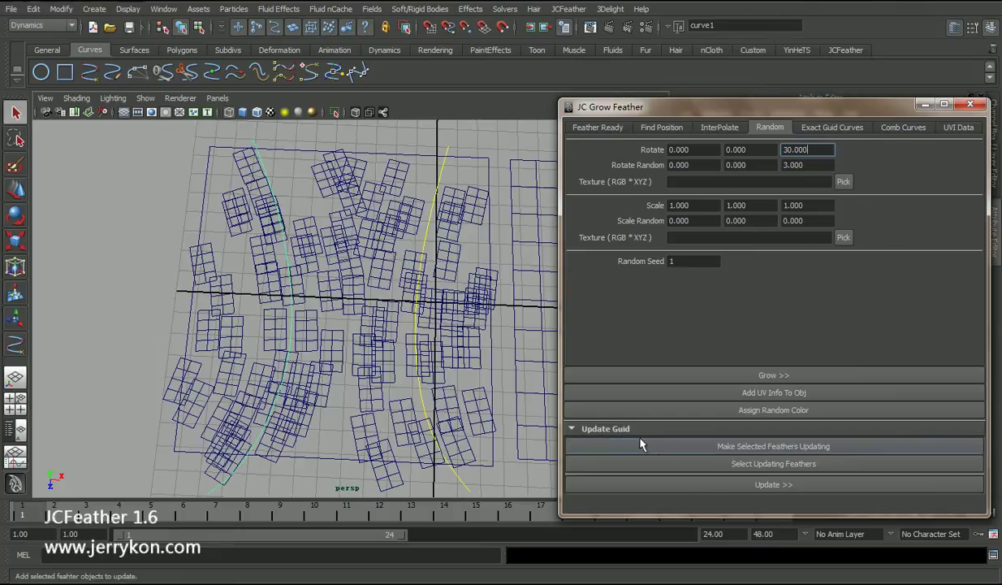
left_click(754, 489)
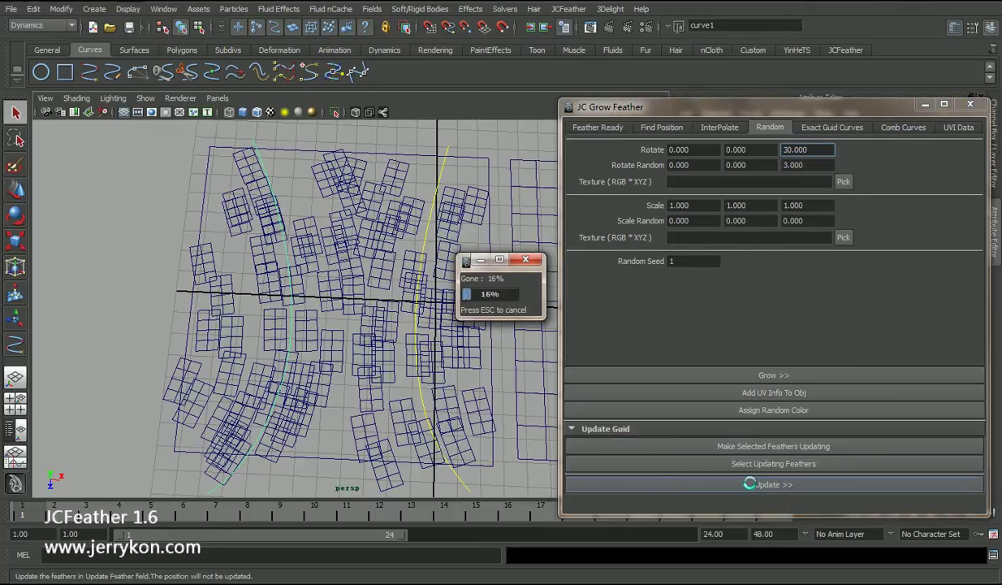
left_click_drag(459, 375, 379, 300, "alt")
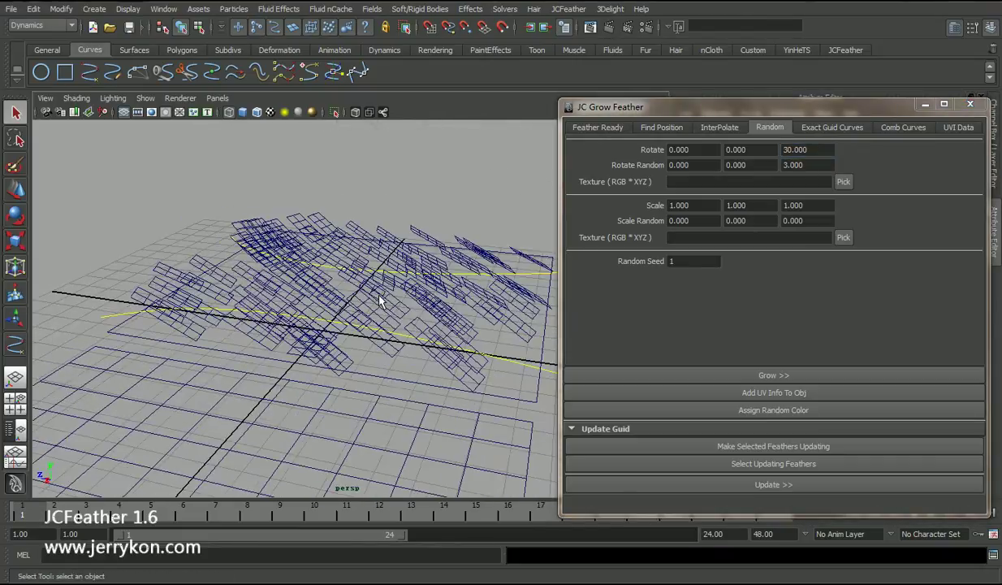
left_click_drag(331, 276, 386, 285, "alt")
left_click_drag(809, 150, 758, 149)
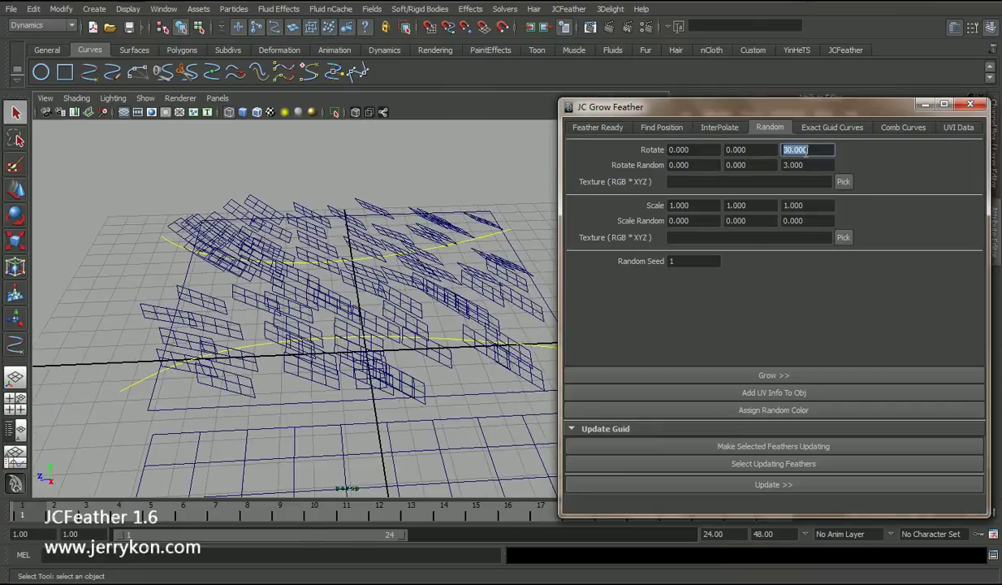
Step: Turn on smooth shaded display and show the Outliner beside the perspective view
mouse_move(399, 316)
left_mouse_down("alt")
mouse_move(297, 273)
mouse_move(111, 381)
left_mouse_up("alt")
key("5")
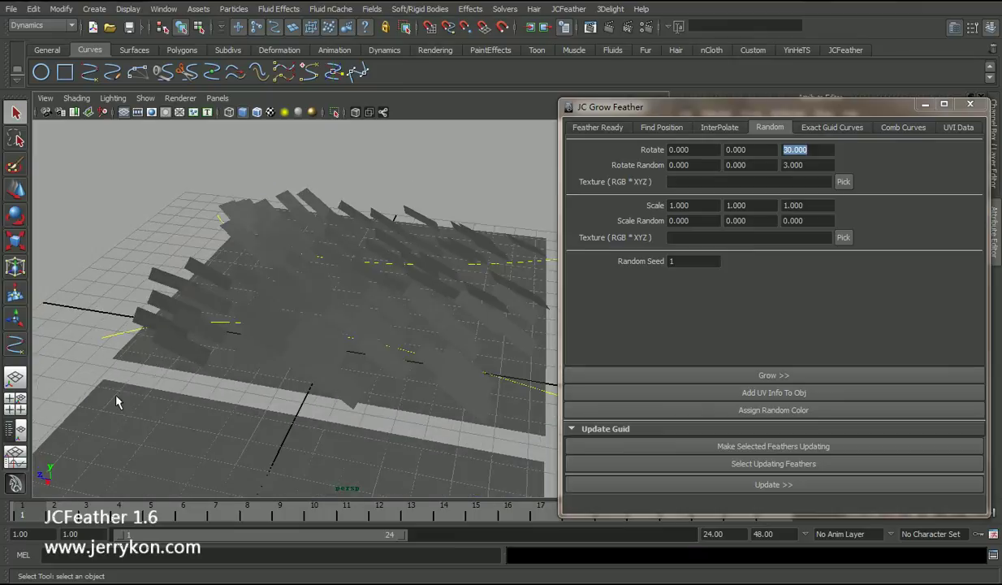
left_click(17, 431)
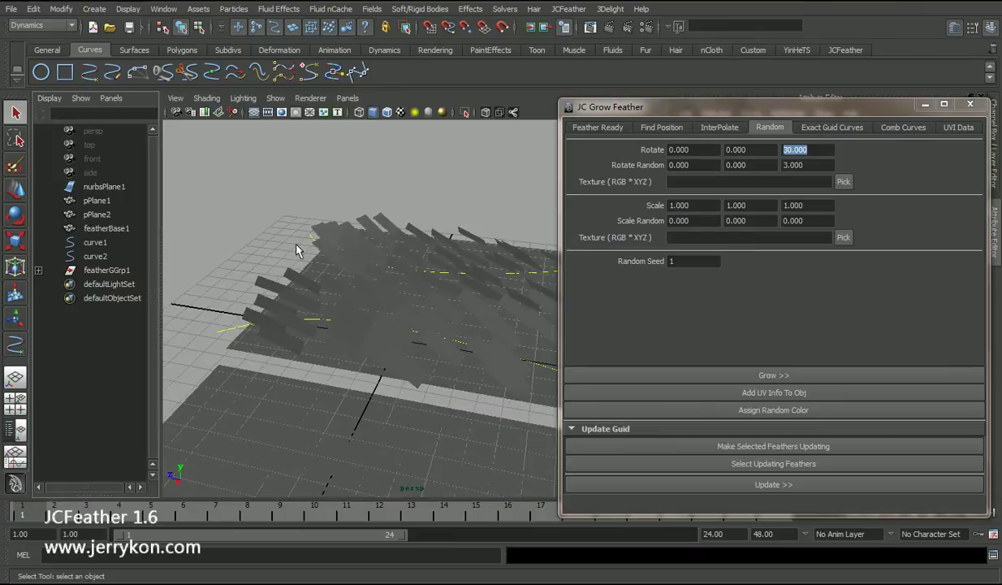
Step: Select the grown feather group and assign random colors to its feathers
left_click(122, 270)
left_click_drag(297, 271, 342, 257, "alt")
middle_click_drag(381, 250, 390, 248, "alt")
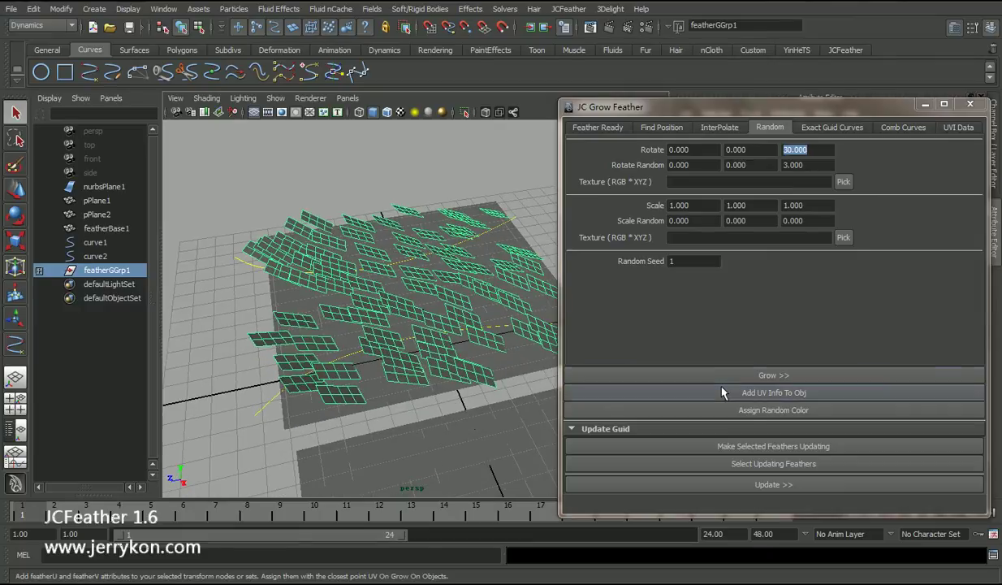
left_click(783, 410)
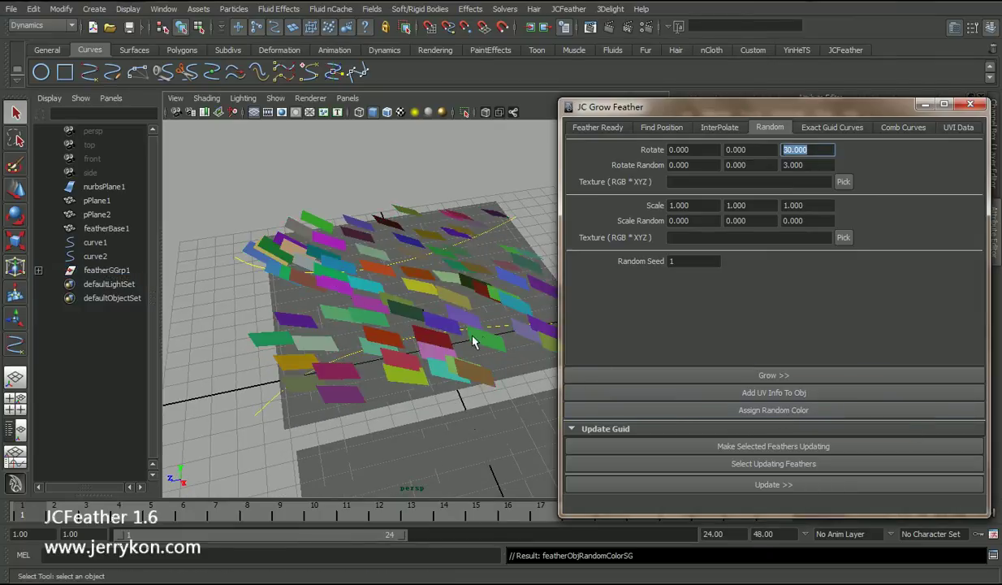
Step: Set the feathers' Z Rotate Random to 15 and update the grown feathers
left_click_drag(474, 340, 432, 288, "alt")
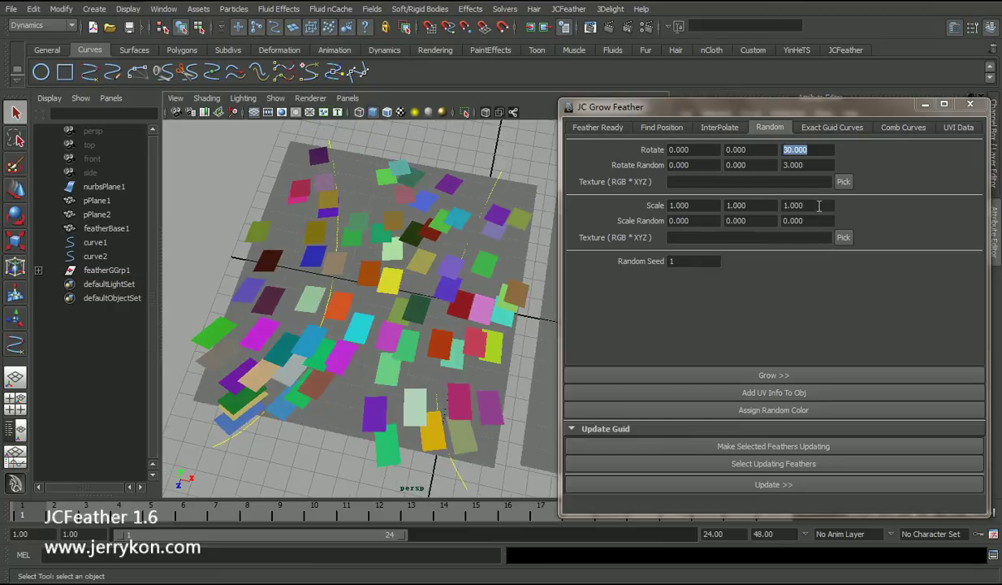
left_click(808, 165)
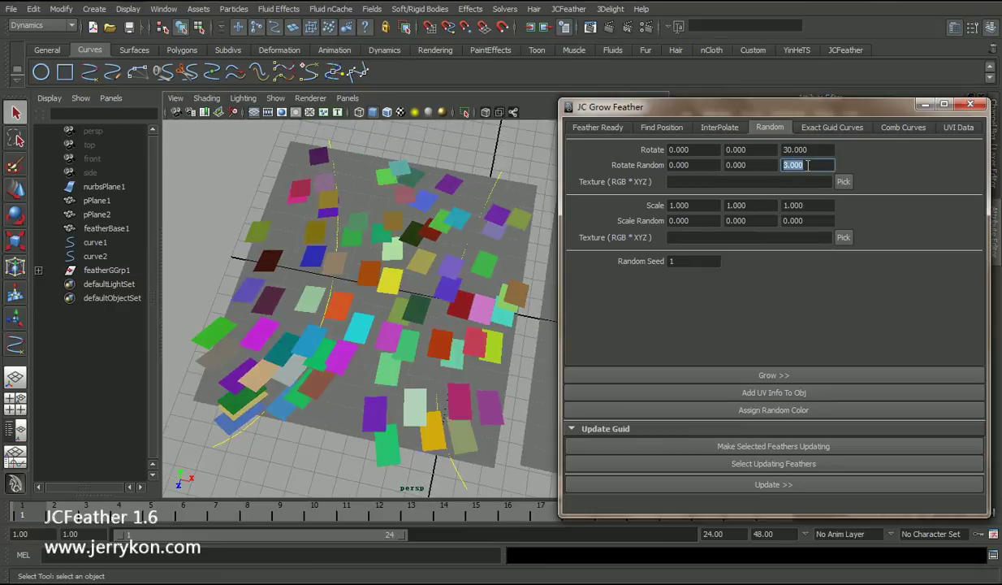
type("15")
left_click(762, 485)
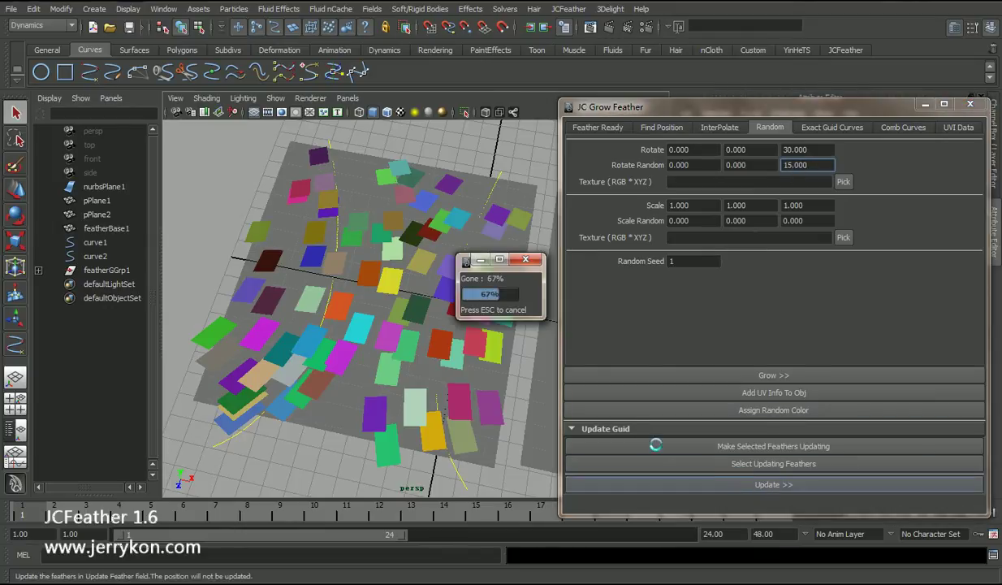
left_click_drag(426, 349, 334, 314, "alt")
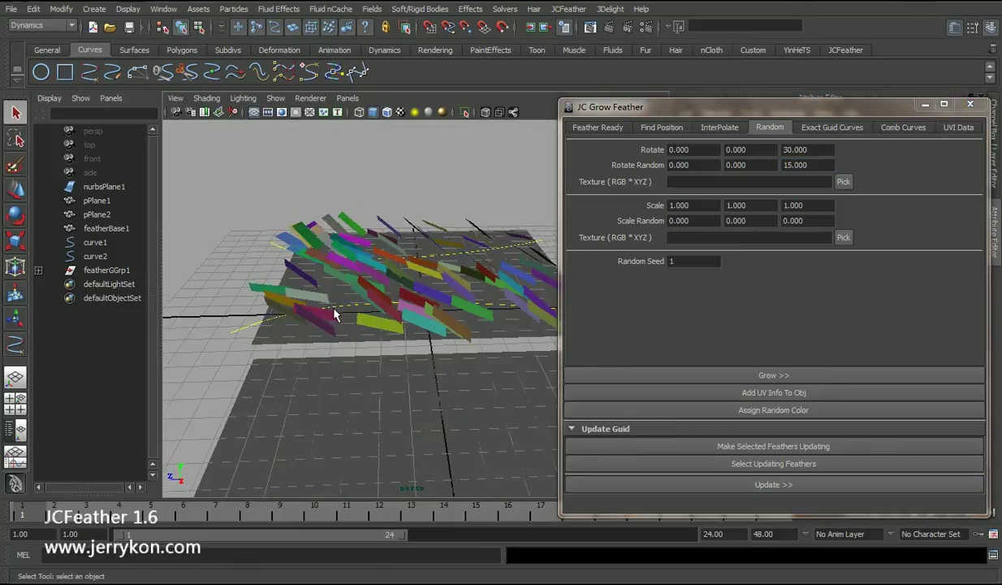
Step: Set the feathers' Z Rotate Random to 3 and update the grown feathers
left_click(795, 165)
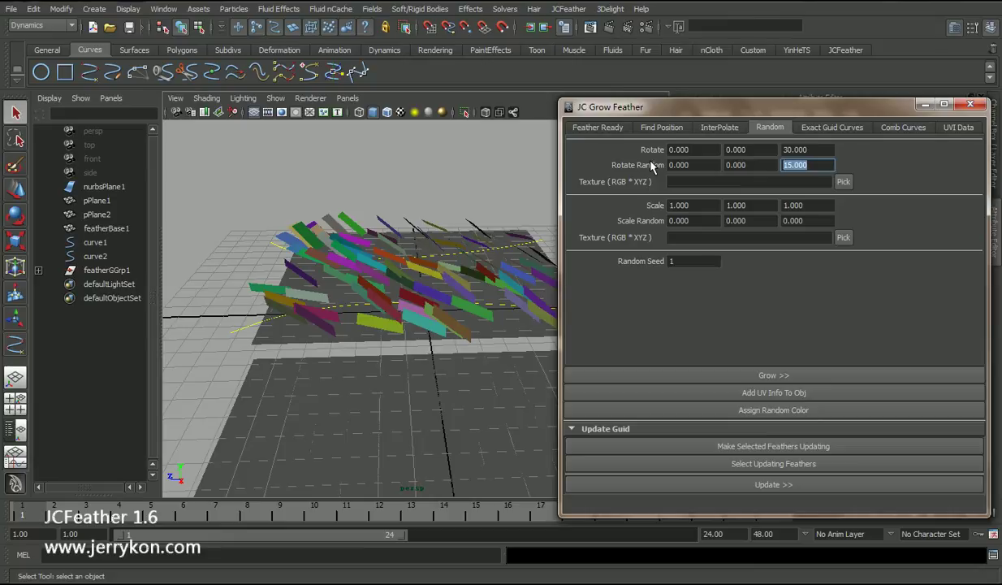
type("3")
key("Return")
left_click(796, 484)
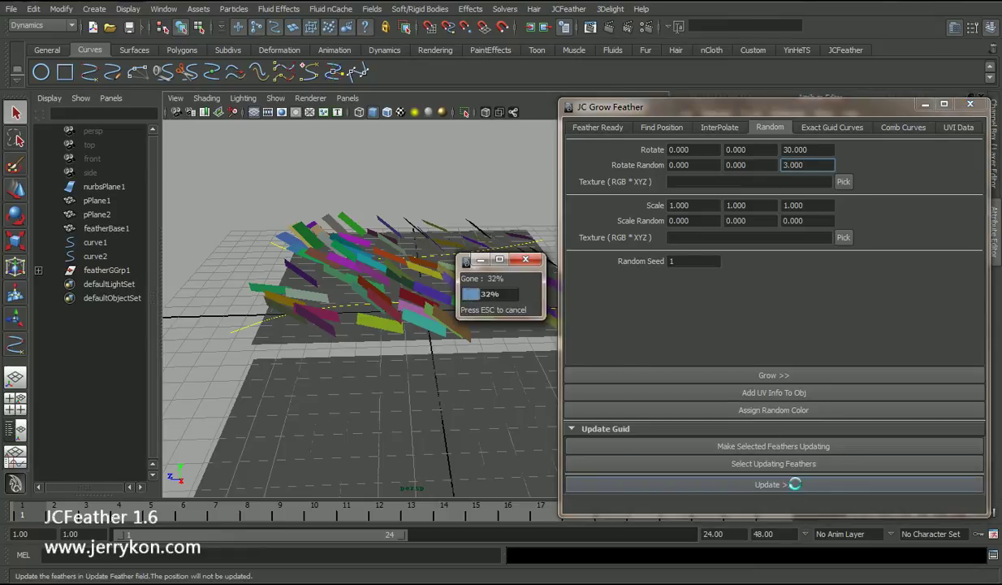
left_click_drag(451, 264, 475, 282, "alt")
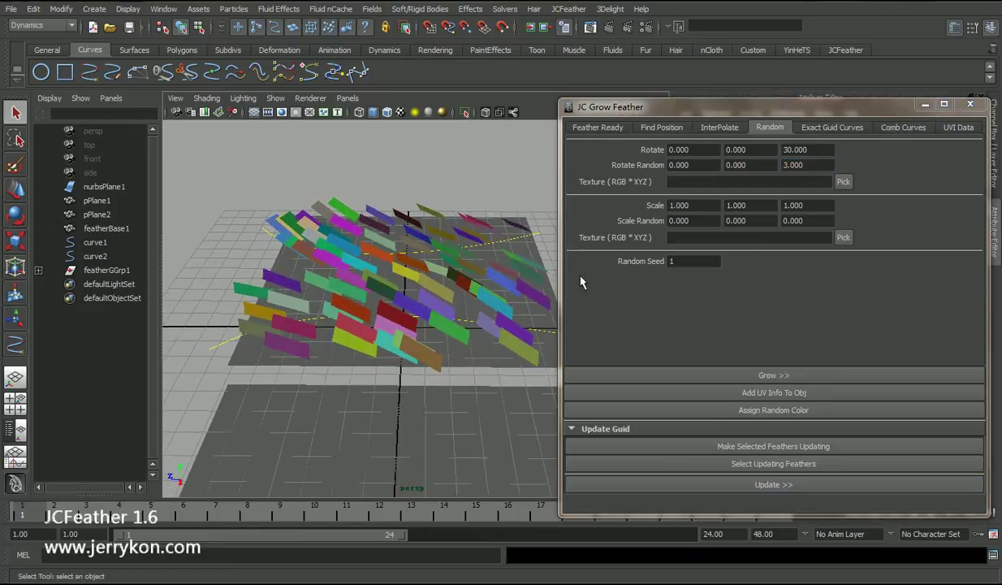
Step: Set the feathers' Z Scale to 2, update the grown feathers and inspect one of them up close
left_click(813, 206)
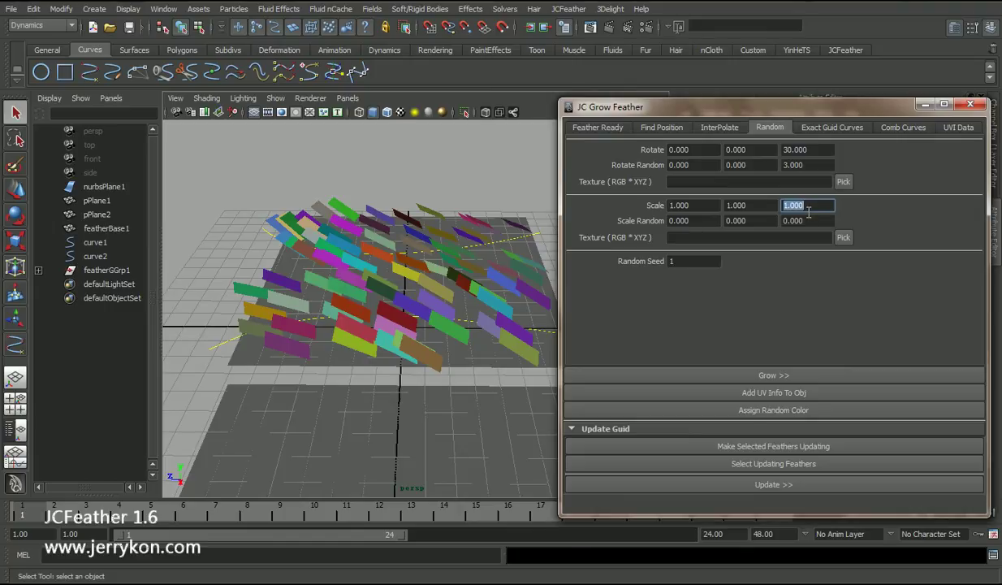
type("2.000")
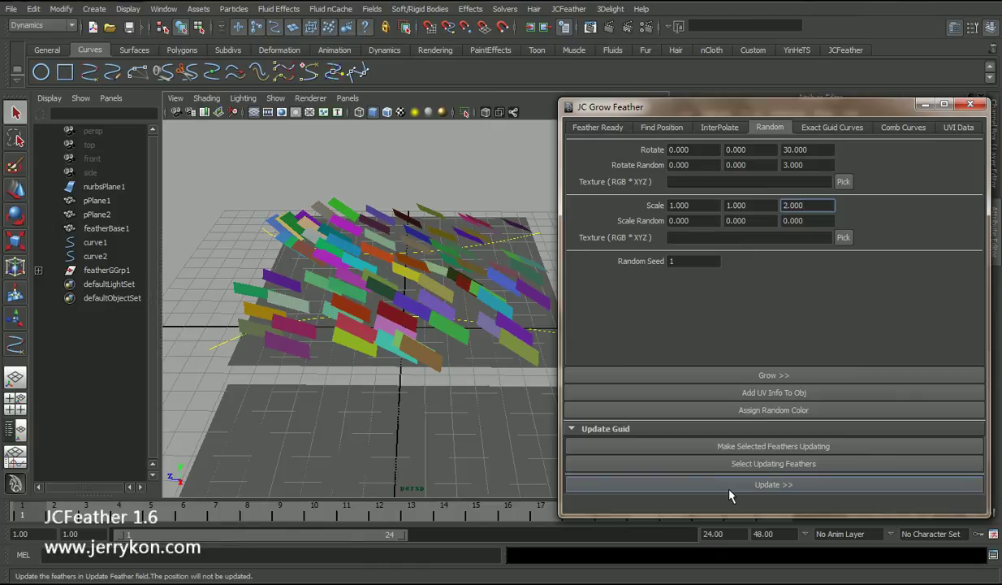
left_click(703, 484)
left_click_drag(472, 349, 387, 378, "alt")
right_click_drag(386, 378, 380, 378, "alt")
scroll(380, 379, "up", 6)
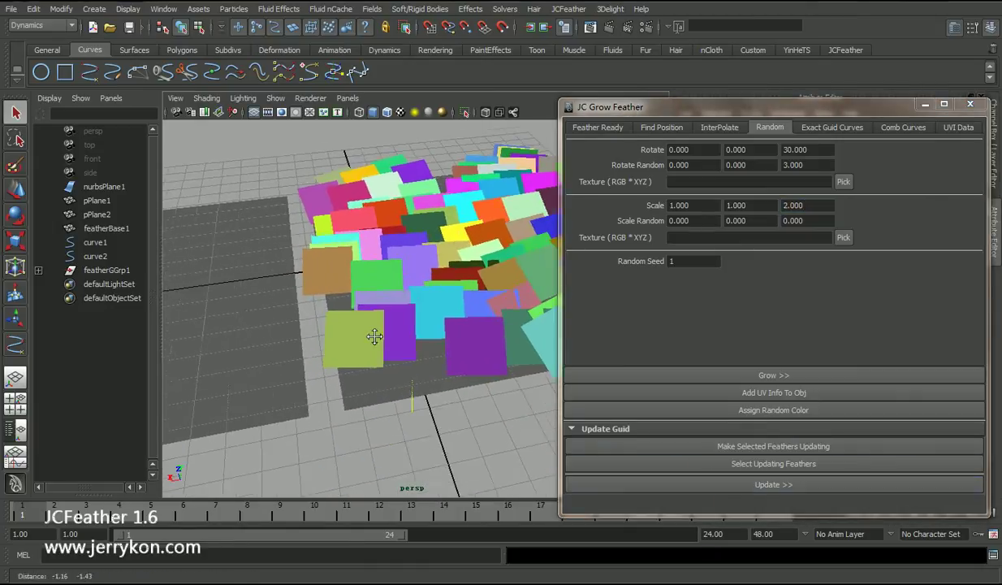
left_click(315, 332)
left_click_drag(375, 333, 371, 329, "alt")
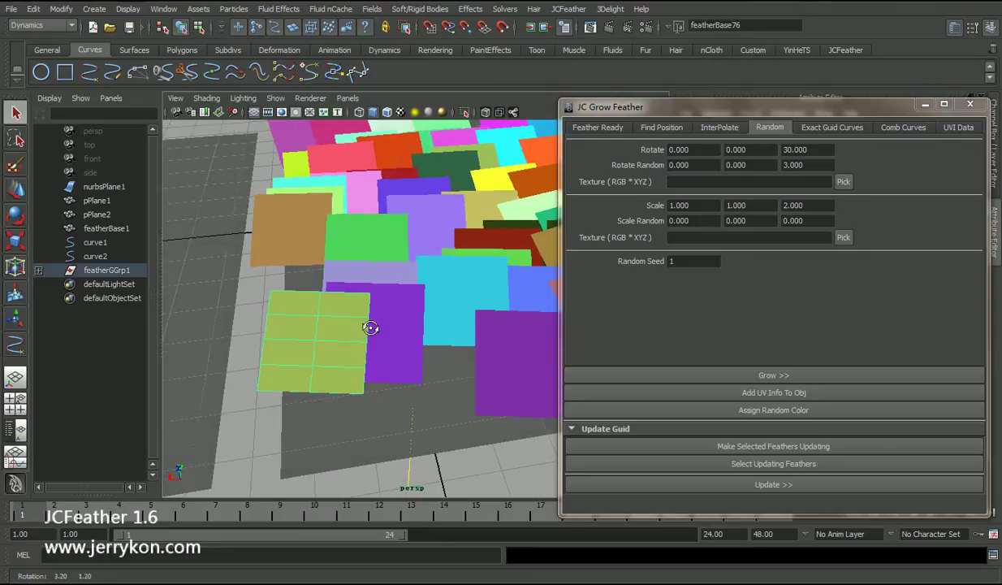
Step: Set Z Scale to 1 and Scale Random to 0.5, 0.5 and 5, updating the grown feathers
double_click(822, 207)
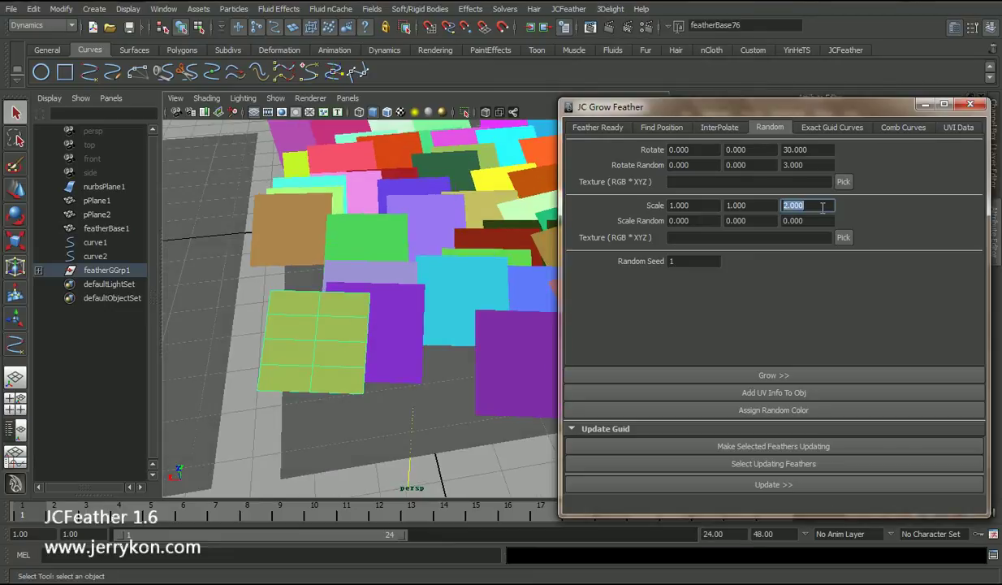
type("1")
key("Return")
left_click(694, 220)
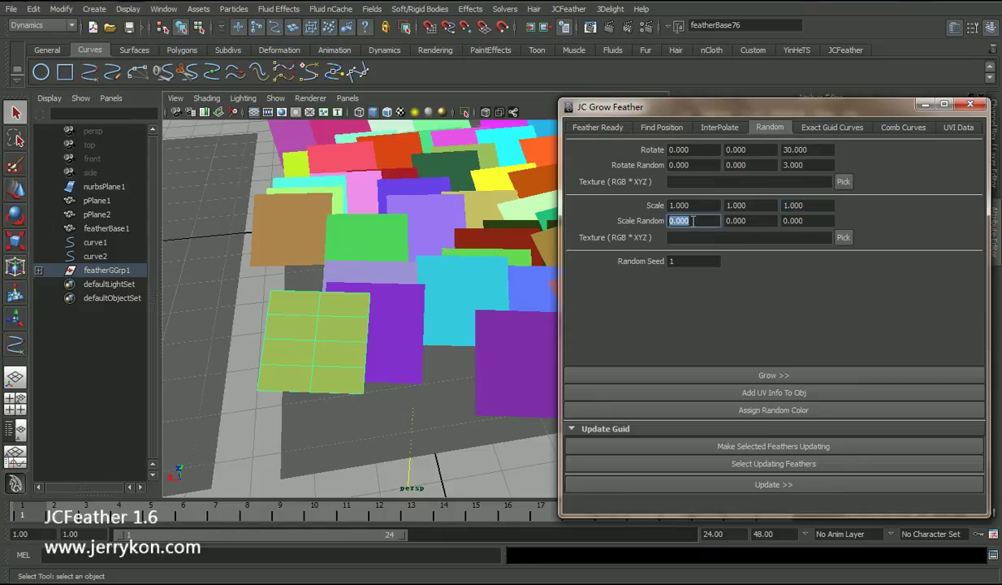
type("0.5")
double_click(750, 220)
type("0.5")
key("Return")
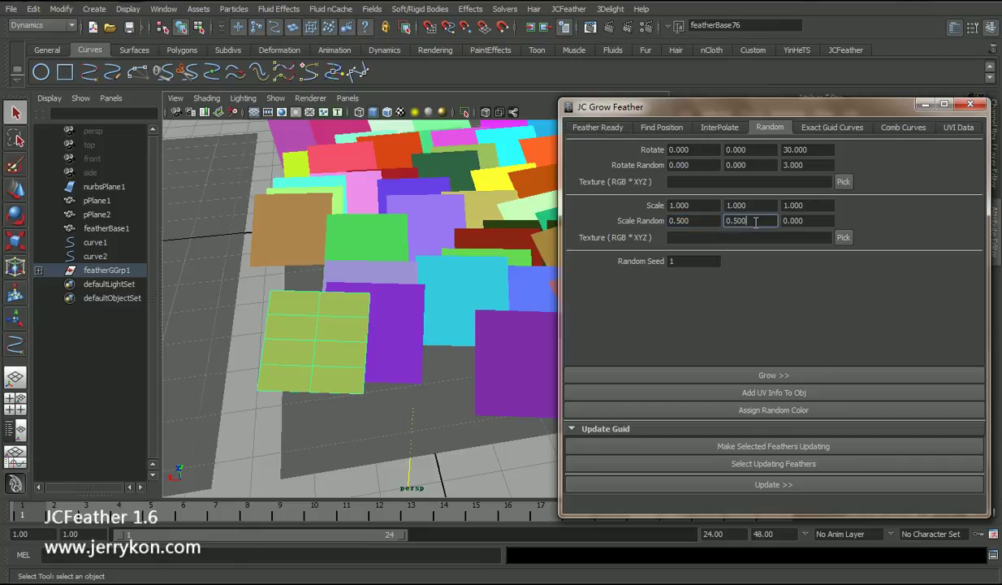
left_click(810, 221)
type("5.000")
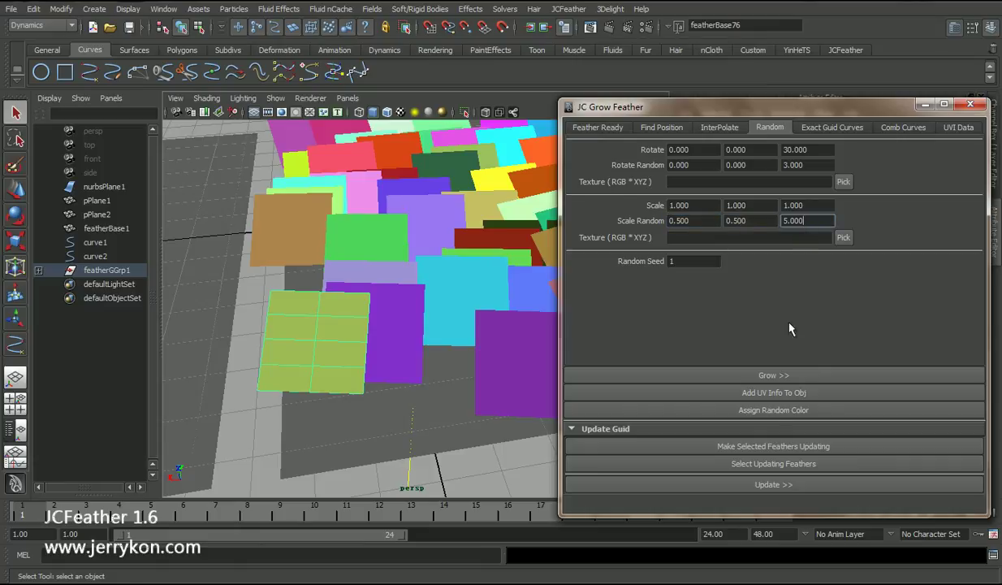
left_click(777, 484)
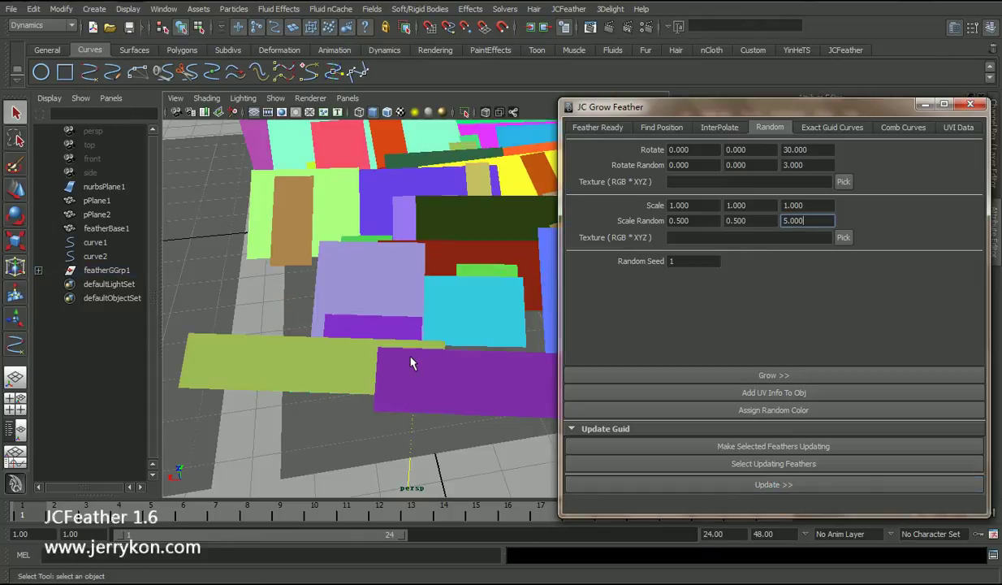
Step: Examine the randomly scaled feathers on the NURBS plane from several angles
scroll(423, 347, "down", 5)
right_click_drag(378, 296, 445, 323, "alt")
mouse_move(445, 323)
left_mouse_down("alt")
mouse_move(510, 351)
mouse_move(432, 320)
left_mouse_up("alt")
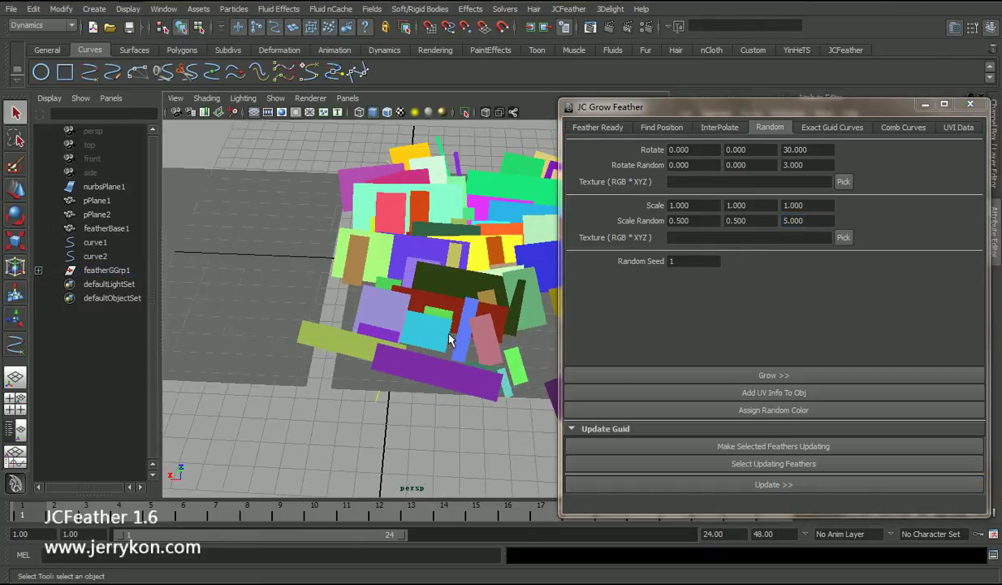
middle_click_drag(443, 310, 386, 326, "alt")
right_click_drag(387, 325, 395, 351, "alt")
left_click_drag(351, 305, 397, 288, "alt")
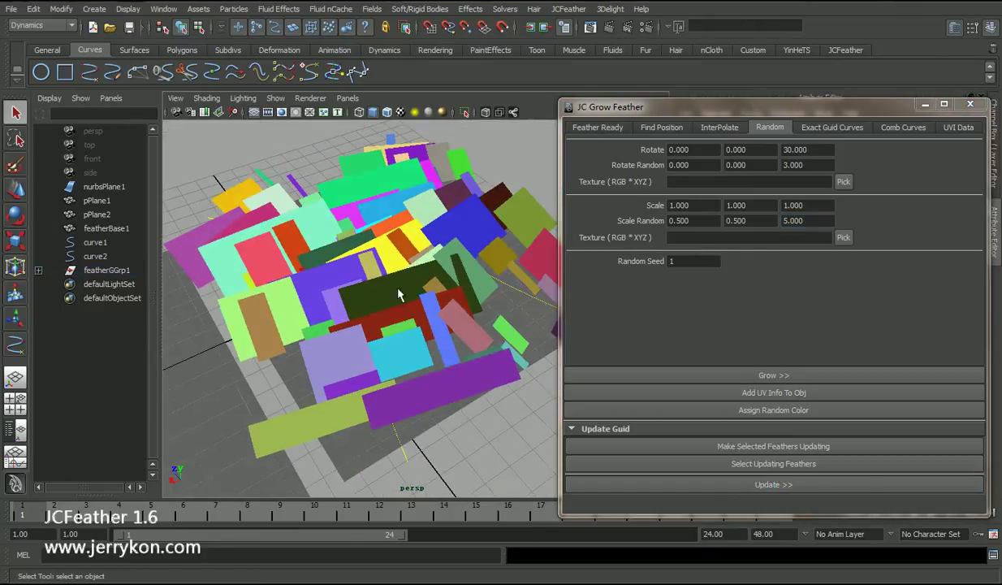
right_click_drag(341, 302, 364, 315, "alt")
left_click_drag(365, 320, 444, 314, "alt")
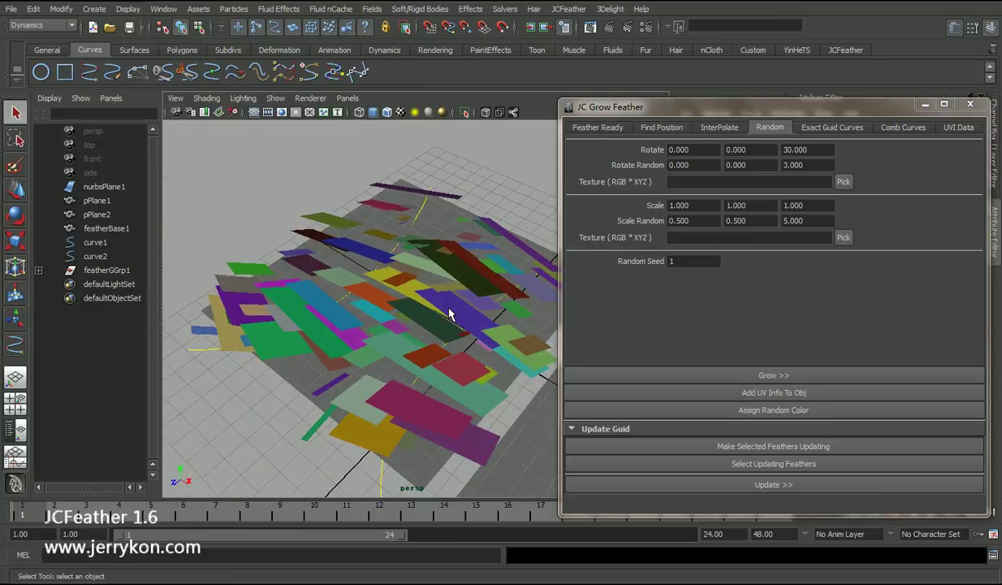
Step: Delete the grown feather group featherGGrp1 from the scene
left_click(118, 270)
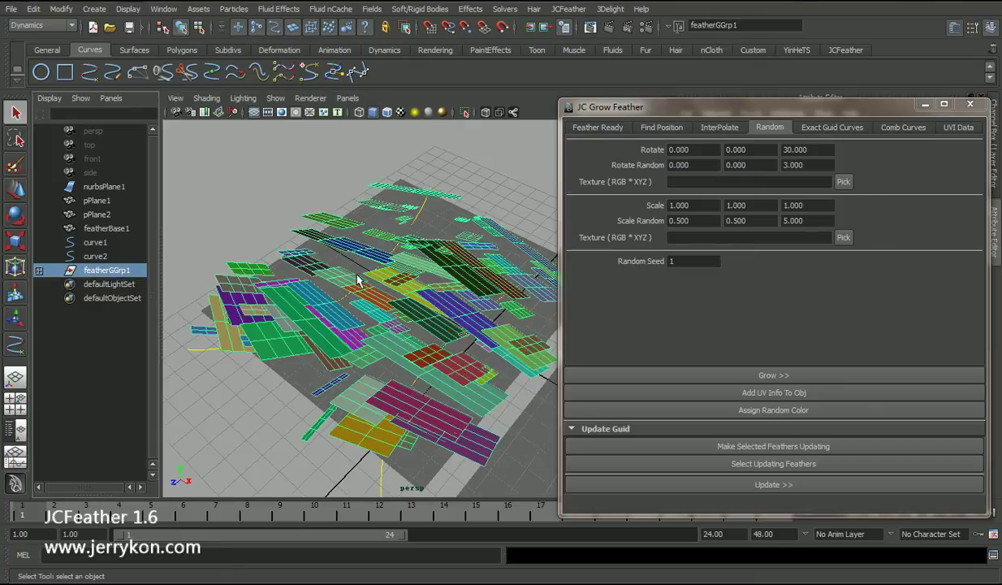
key("Delete")
left_click_drag(415, 293, 501, 337, "alt")
middle_click_drag(501, 336, 296, 337, "alt")
left_click_drag(296, 337, 504, 341, "alt")
Step: Return to the Feather Ready settings and draw a bowed four-point EP curve across pPlane1, near its side facing the NURBS plane
left_click(380, 288)
left_click(612, 130)
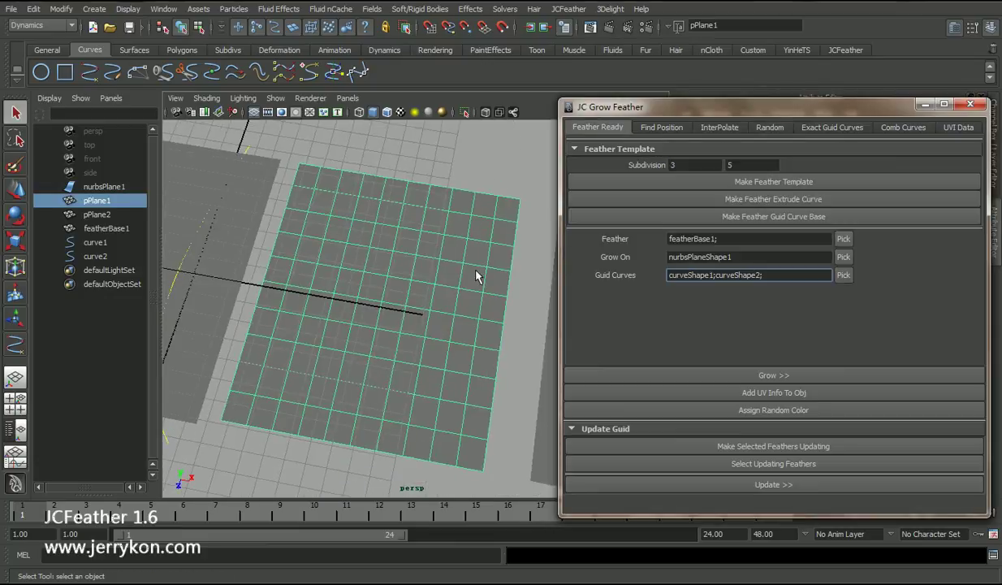
left_click_drag(474, 276, 411, 310, "alt")
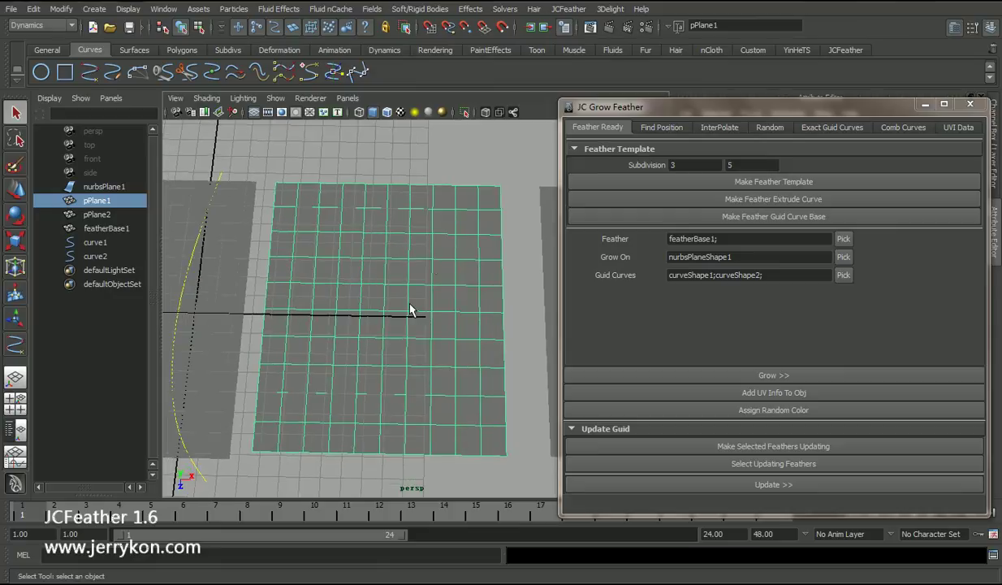
left_click(89, 72)
left_click(299, 178)
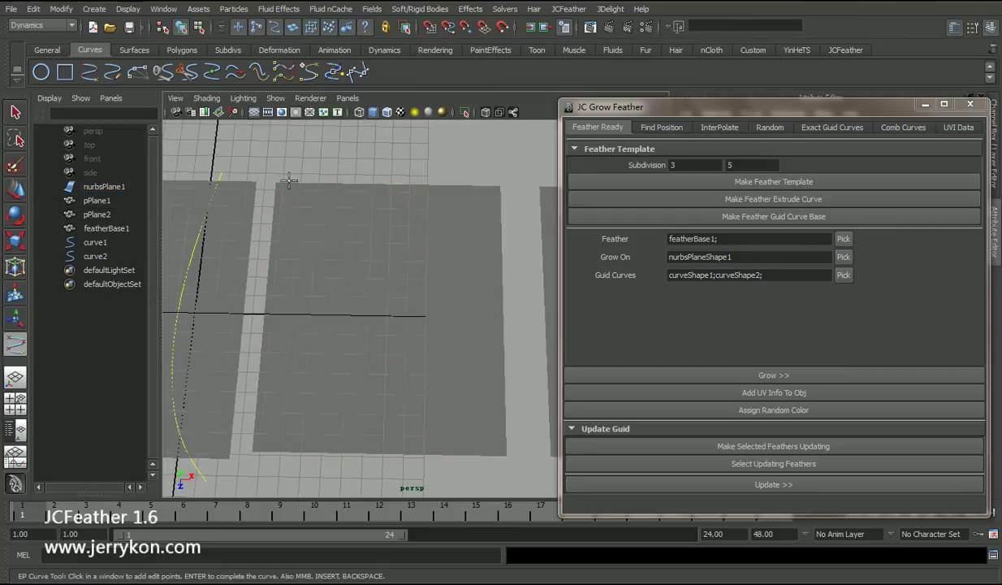
left_click(326, 288)
left_click(318, 409)
left_click(285, 471)
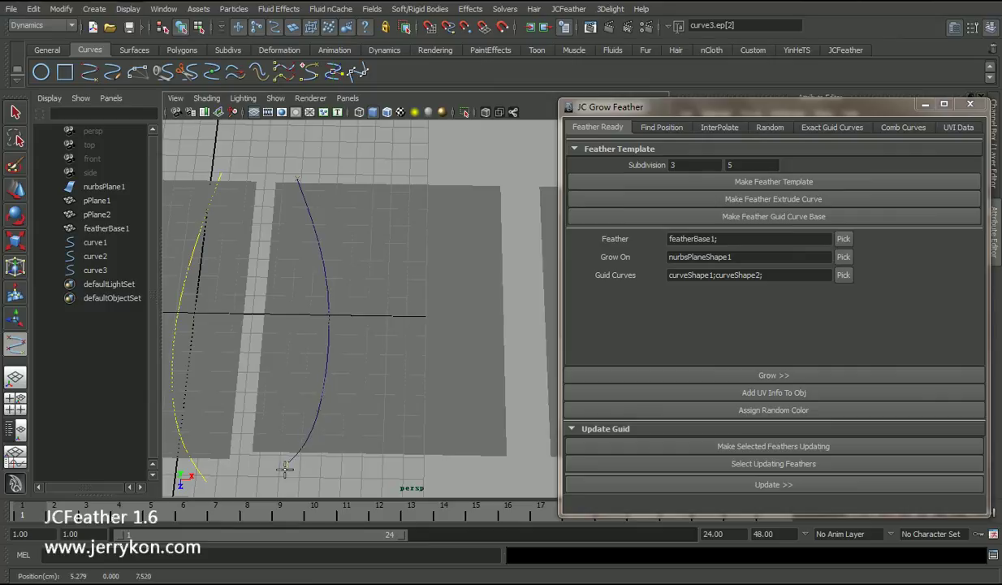
key("Return")
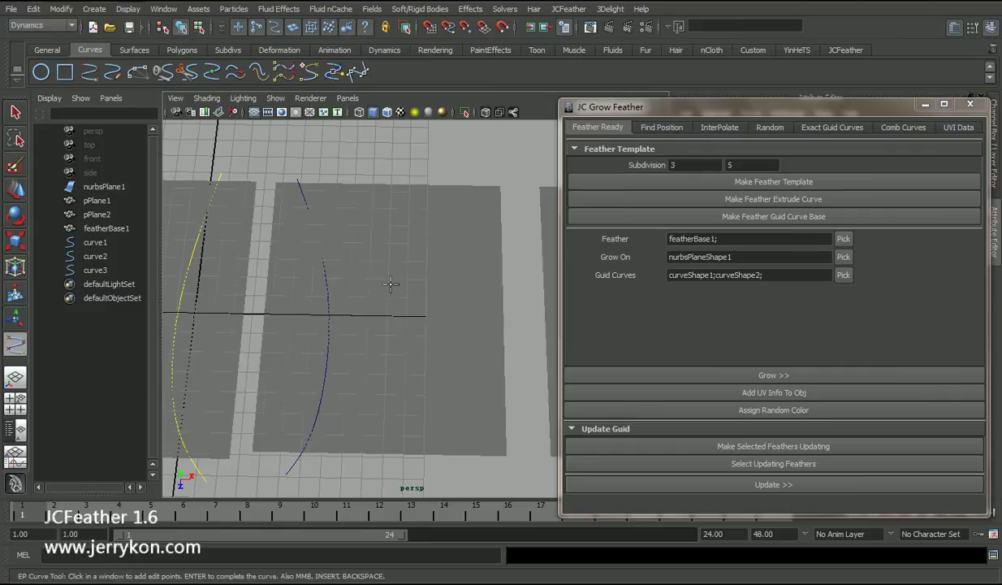
Step: Draw a second, three-point EP curve across pPlane1 near its opposite side and finish it
left_click(455, 185)
left_click(436, 325)
left_click(444, 459)
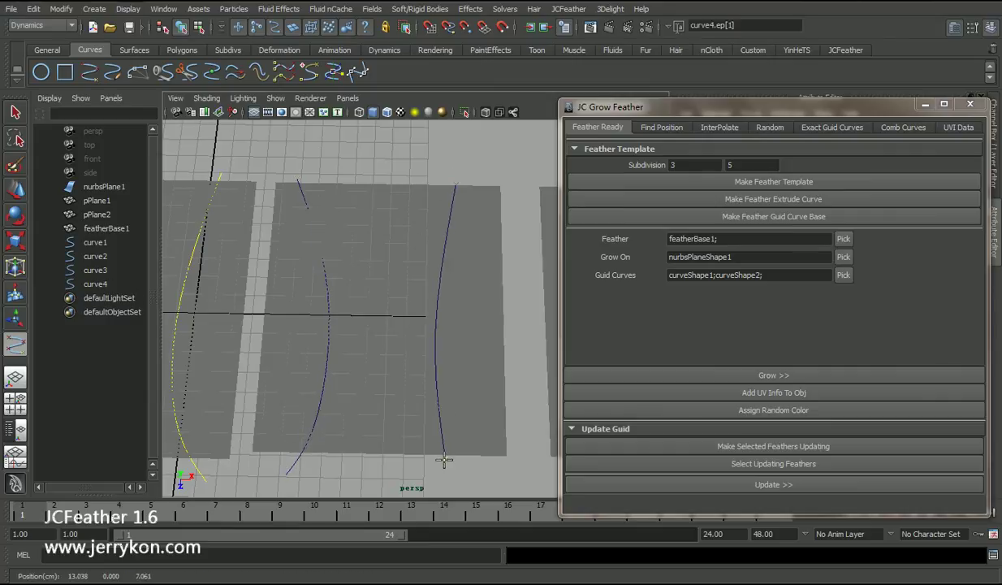
key("q")
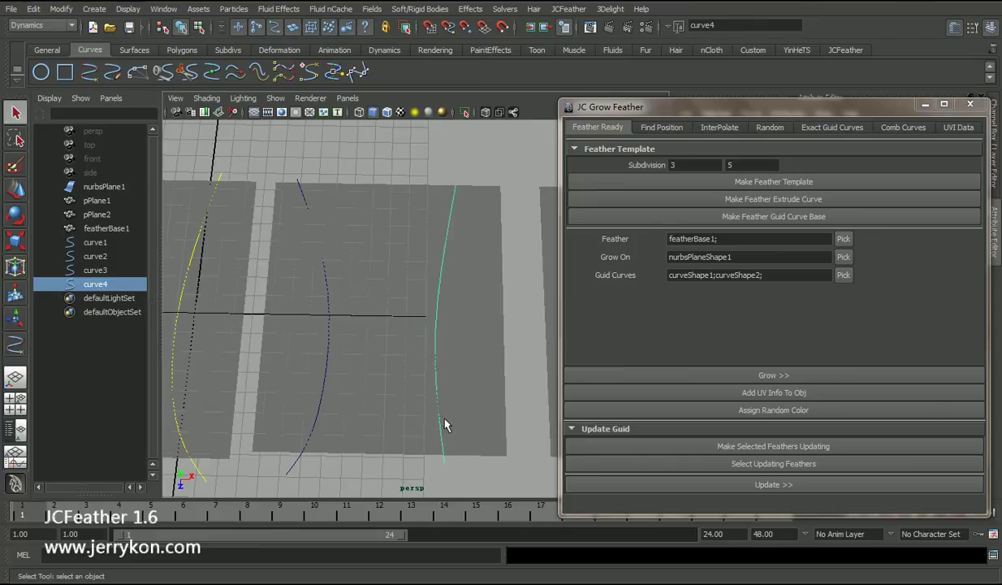
Step: Assign curve3 and curve4 as the guide curves and pPlane1 as the surface to grow on
left_click(95, 270, "ctrl")
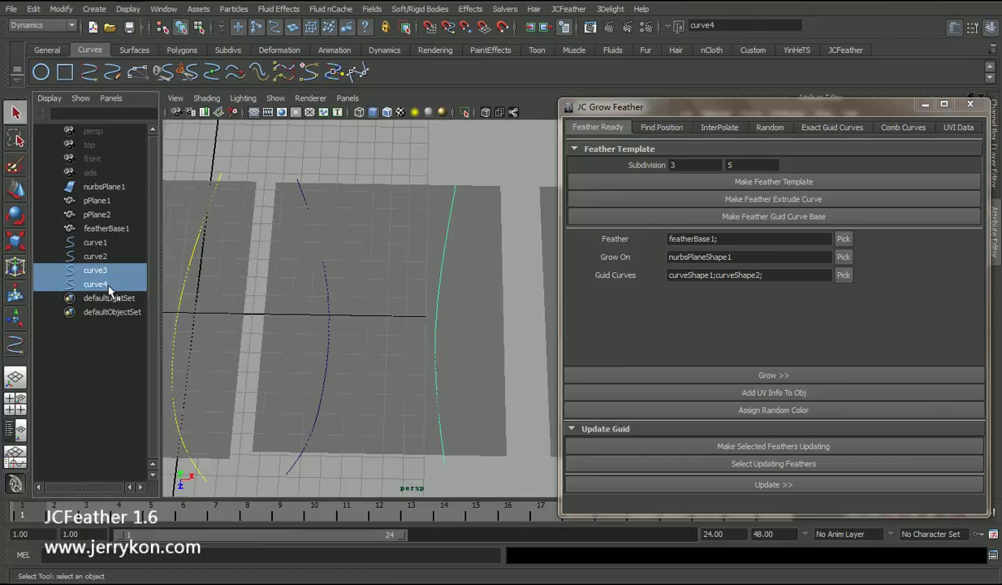
left_click_drag(393, 292, 366, 313, "alt")
left_click(675, 277)
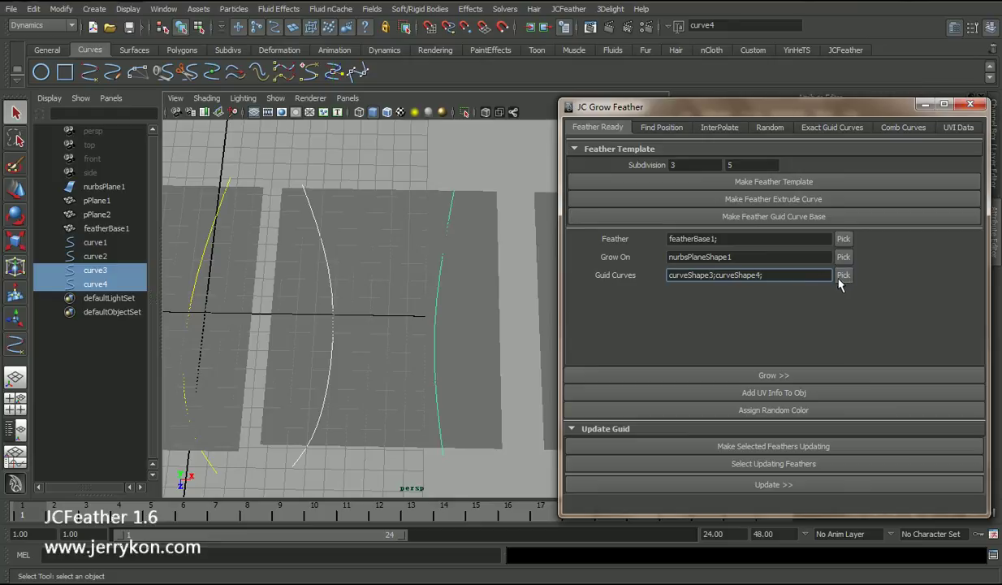
left_click(381, 232)
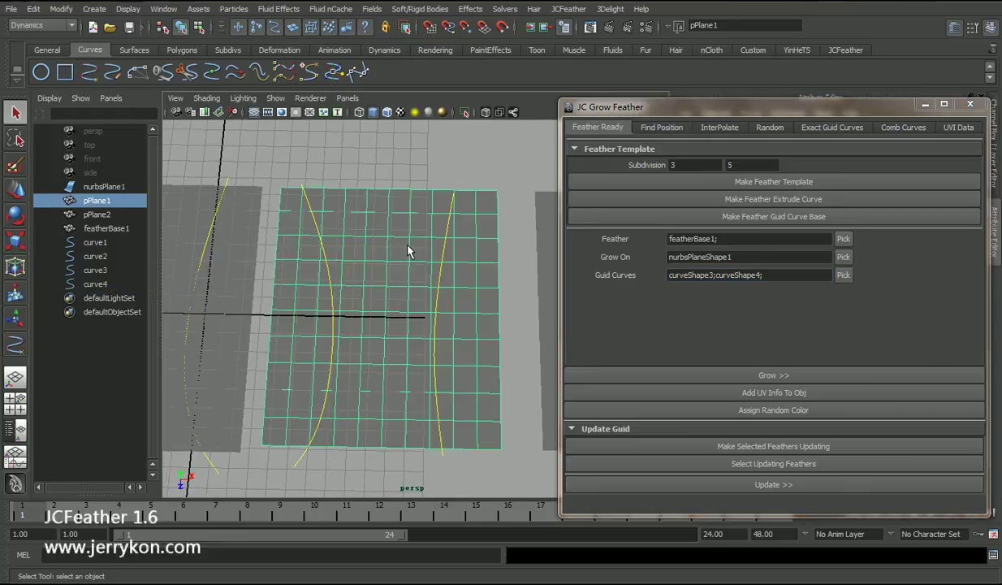
left_click(844, 258)
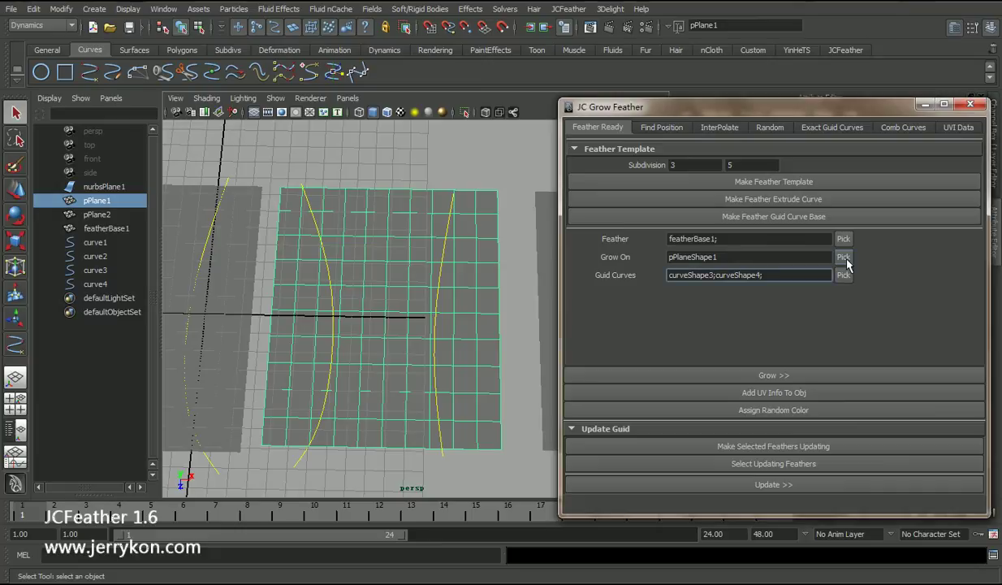
right_click_drag(378, 313, 425, 341, "alt")
Step: Display the Find Position settings for growing feathers on pPlane1
left_click(660, 129)
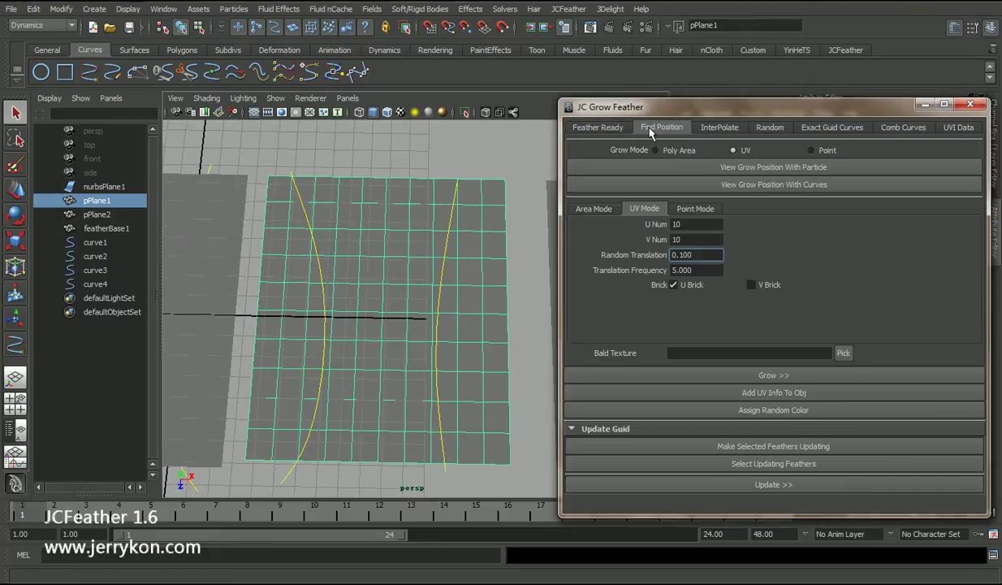
left_click_drag(403, 236, 405, 237, "alt")
right_click_drag(406, 237, 405, 244, "alt")
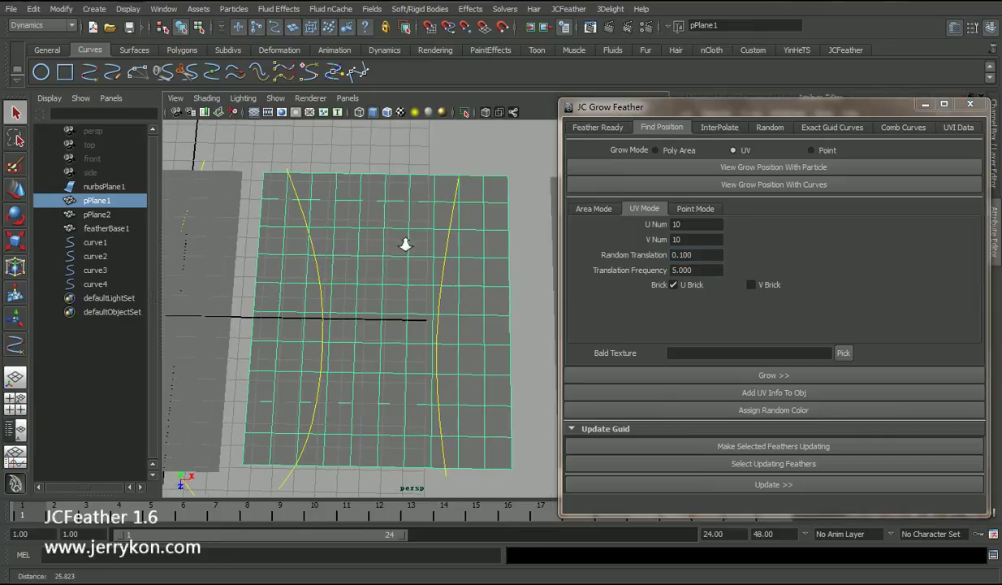
middle_click_drag(386, 240, 386, 246, "alt")
Step: Scatter individual particles over pPlane1 with the Particle Tool and create the particle object
left_click(349, 148)
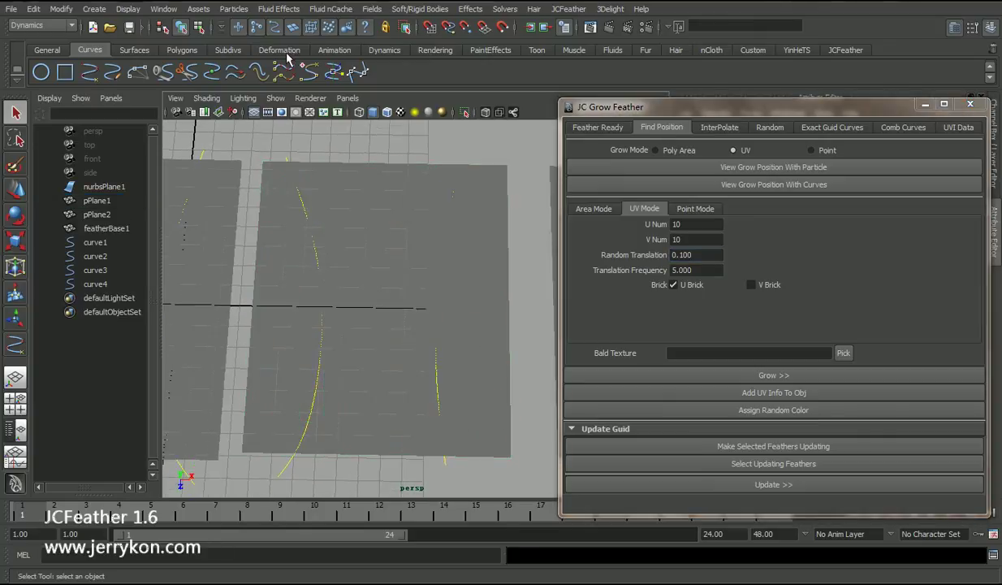
left_click(233, 9)
left_click(254, 31)
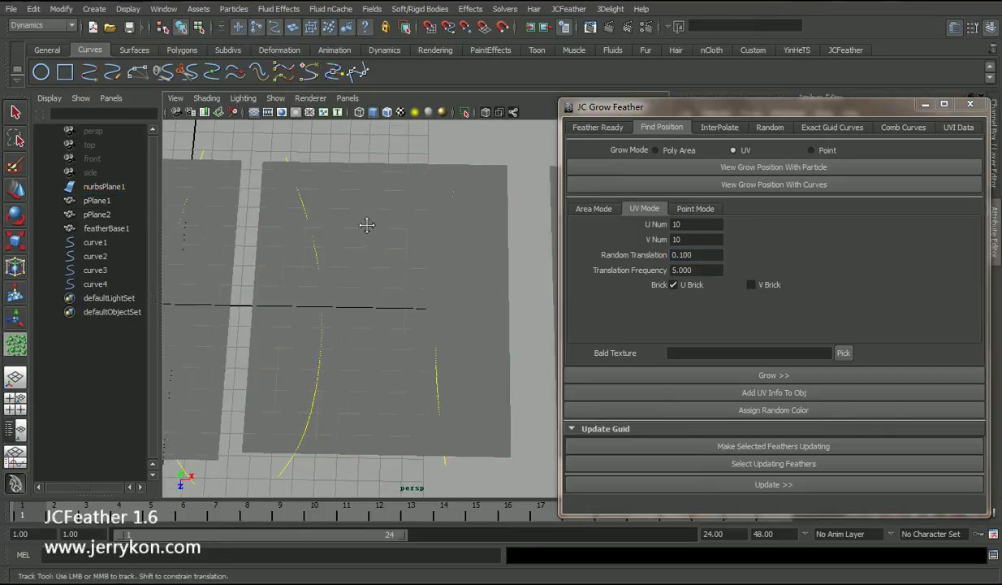
left_click_drag(363, 219, 322, 214, "alt")
left_click(389, 214)
left_click(344, 247)
left_click(362, 321)
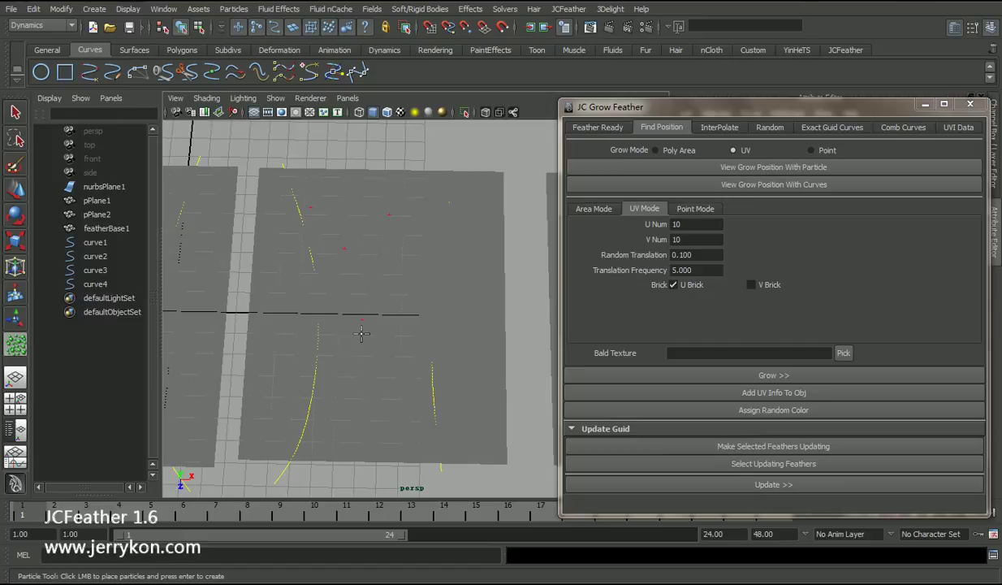
left_click(354, 384)
left_click(497, 390)
left_click(448, 271)
left_click(438, 375)
left_click(367, 437)
left_click(233, 375)
left_click(289, 361)
left_click(331, 339)
left_click(358, 356)
left_click(387, 302)
left_click(398, 279)
key("Return")
Step: Switch the perspective view to wireframe display and look over the particles placed on pPlane1
key("4")
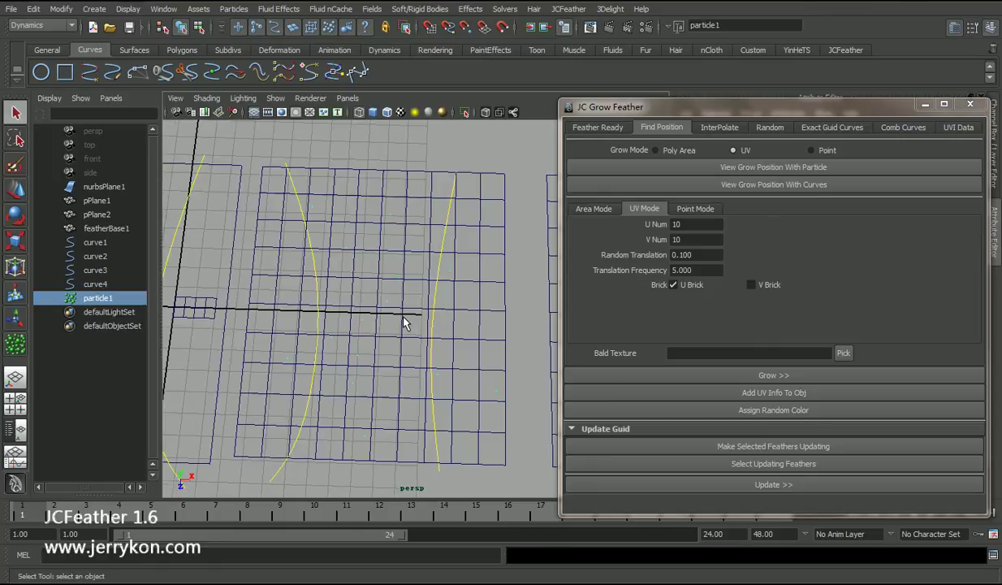
left_click_drag(426, 301, 431, 296, "alt")
key("w")
key("q")
right_click_drag(374, 318, 389, 318, "alt")
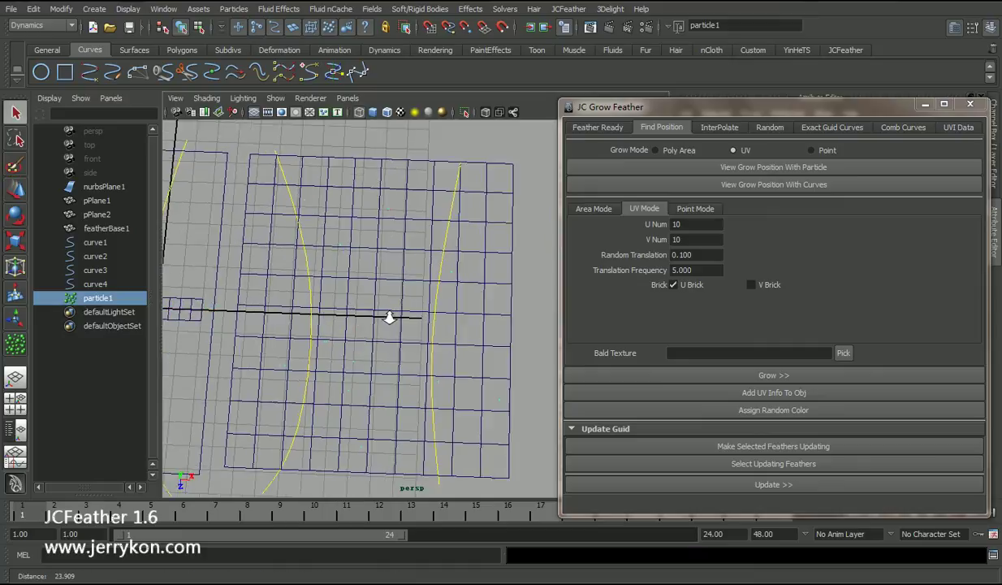
left_click_drag(389, 318, 395, 303, "alt")
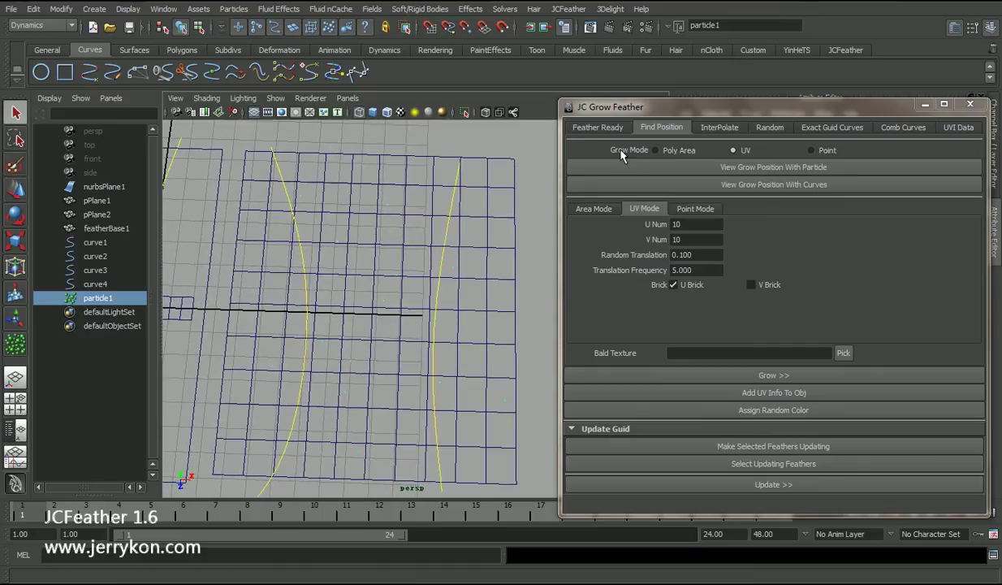
Step: Set the grow mode to Point and use all individual particles of particle1 as the growing points
left_click(786, 150)
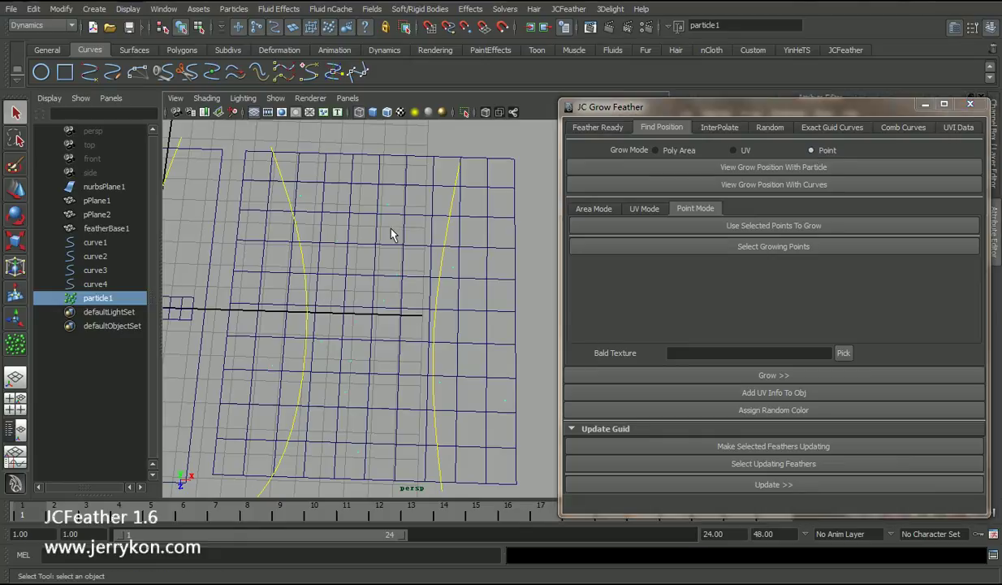
right_click_drag(391, 229, 392, 210)
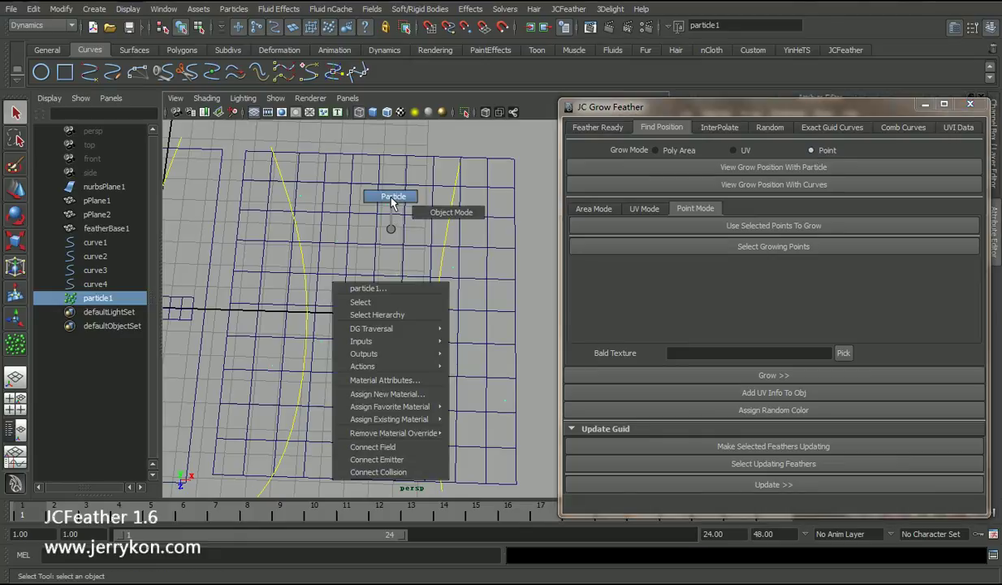
right_click_drag(392, 198, 392, 198)
right_click_drag(422, 288, 341, 243, "alt")
left_click_drag(254, 174, 501, 441)
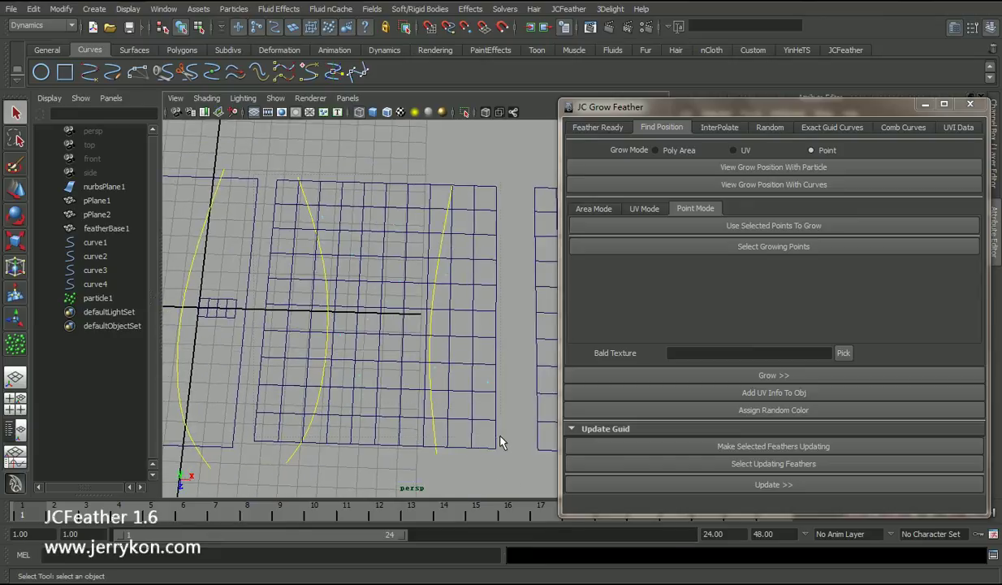
left_click_drag(400, 338, 460, 353, "alt")
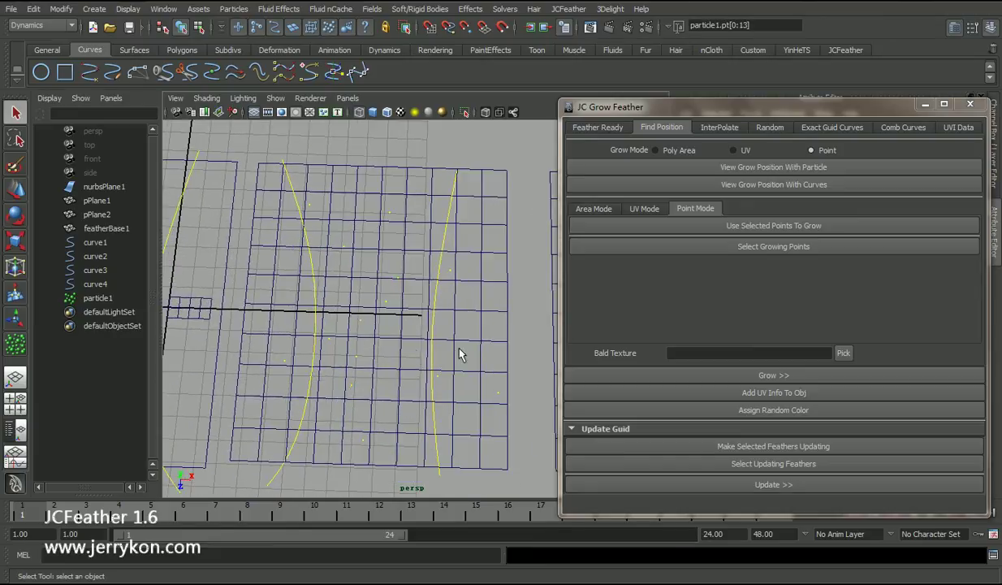
left_click(764, 226)
left_click_drag(375, 352, 364, 336, "alt")
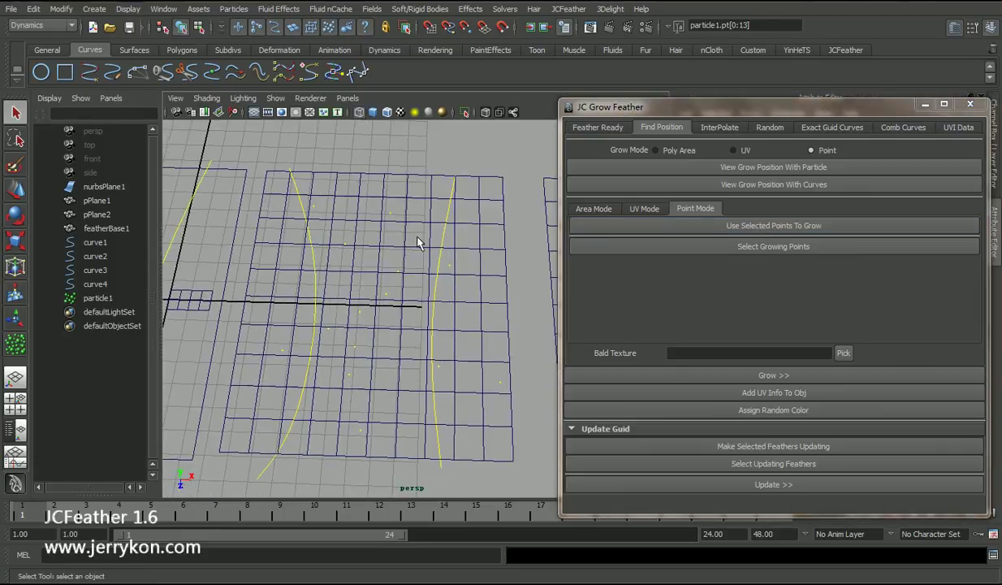
Step: Grow feathers on pPlane1 at the chosen particle points and check them in shaded and wireframe display
left_click(527, 278)
scroll(468, 340, "down", 2)
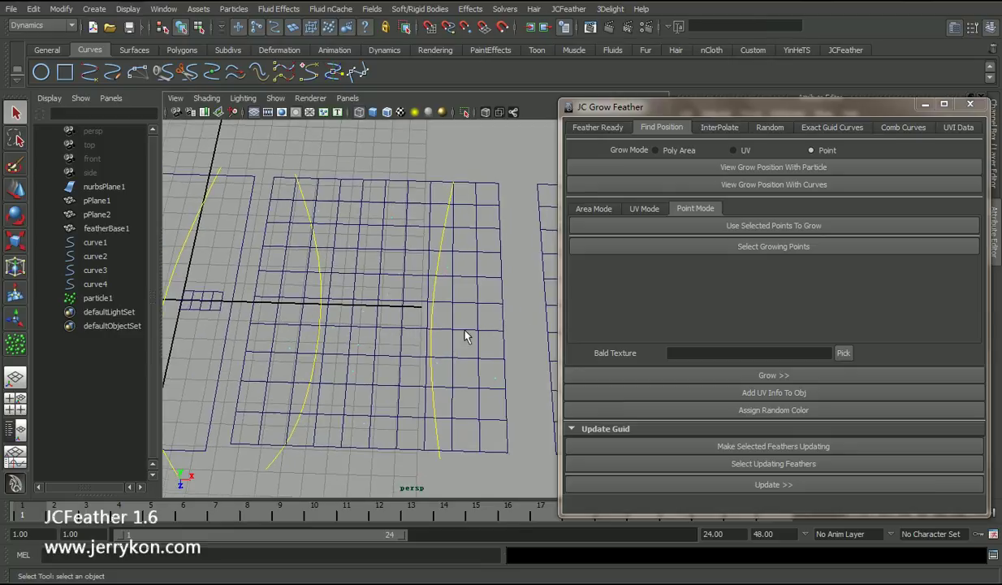
left_click(732, 376)
left_click_drag(423, 357, 268, 344, "alt")
left_click_drag(398, 284, 391, 302, "alt")
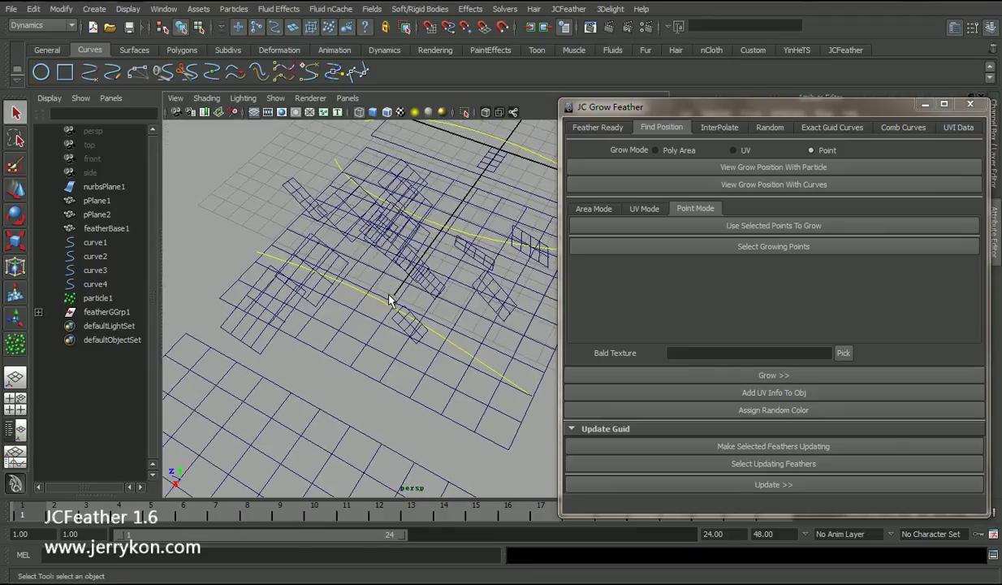
key("5")
mouse_move(405, 290)
right_mouse_down("alt")
mouse_move(374, 278)
mouse_move(405, 273)
mouse_move(383, 312)
right_mouse_up("alt")
mouse_move(383, 312)
left_mouse_down("alt")
mouse_move(428, 324)
mouse_move(388, 307)
left_mouse_up("alt")
key("4")
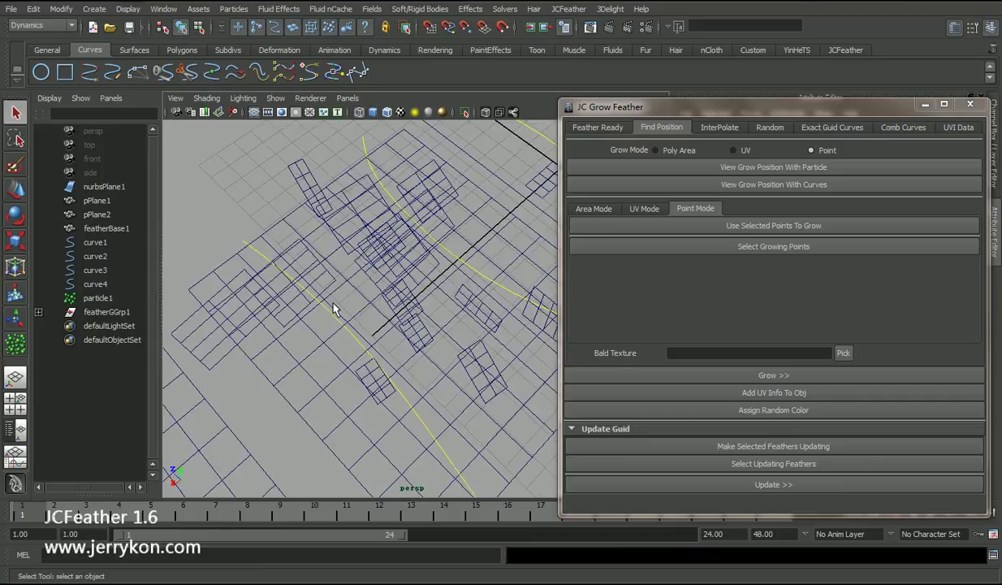
Step: Set all three Scale Random values in the feather randomization settings to 0
left_click(765, 127)
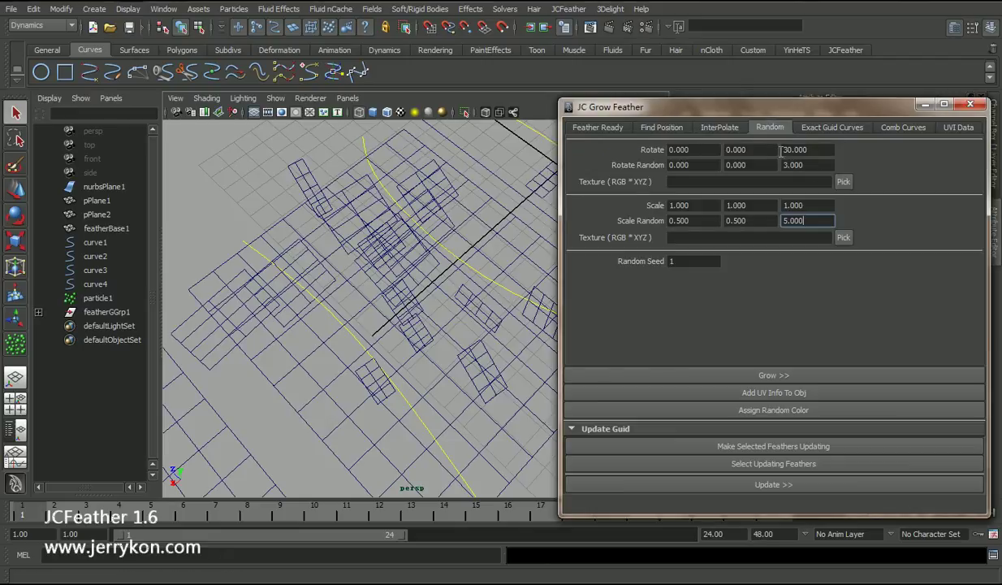
double_click(811, 219)
type("0")
double_click(739, 220)
type("0")
double_click(692, 220)
type("0")
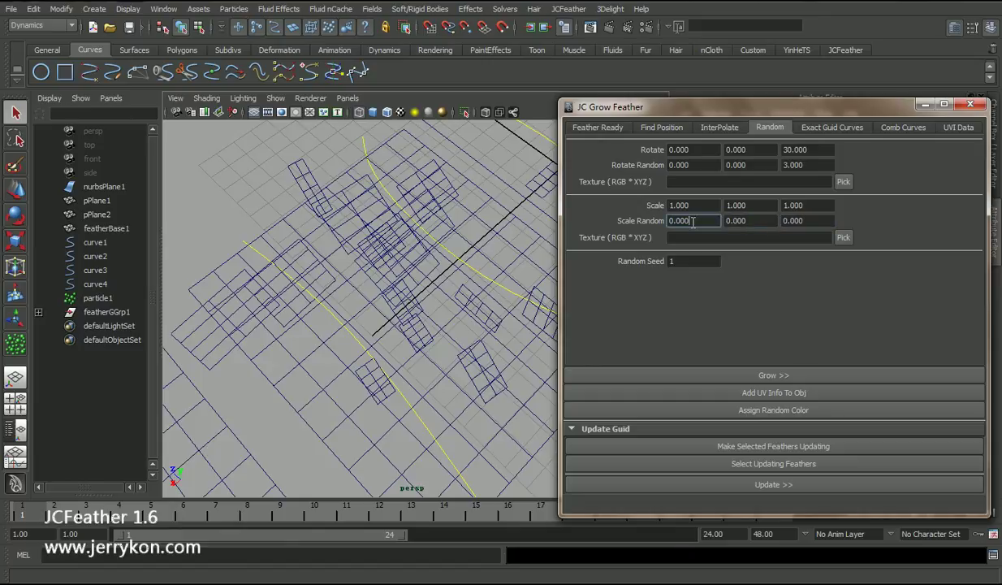
left_click(768, 219)
Step: Update the grown feathers with the new random settings and inspect them in shaded display
left_click(718, 485)
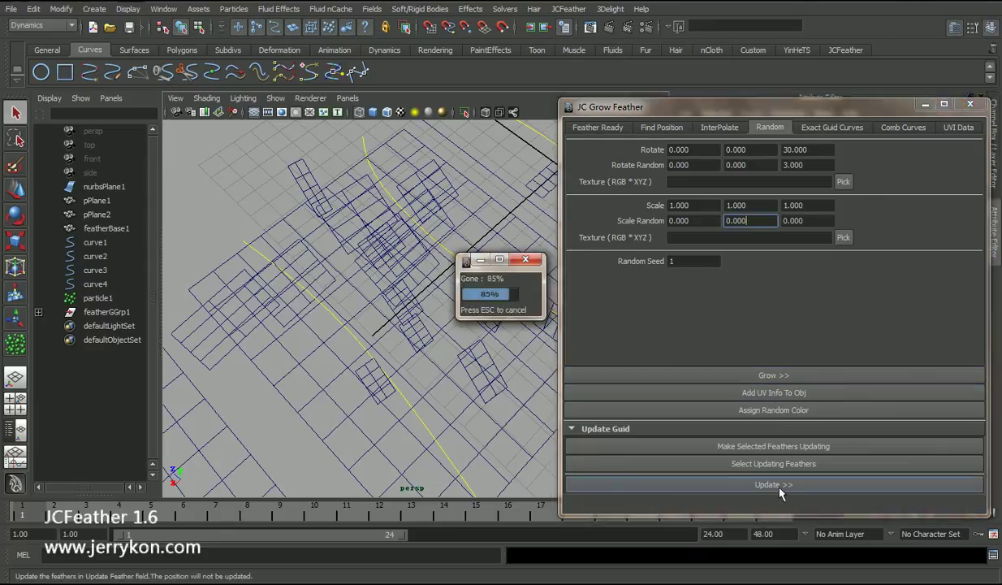
left_click_drag(429, 318, 345, 266, "alt")
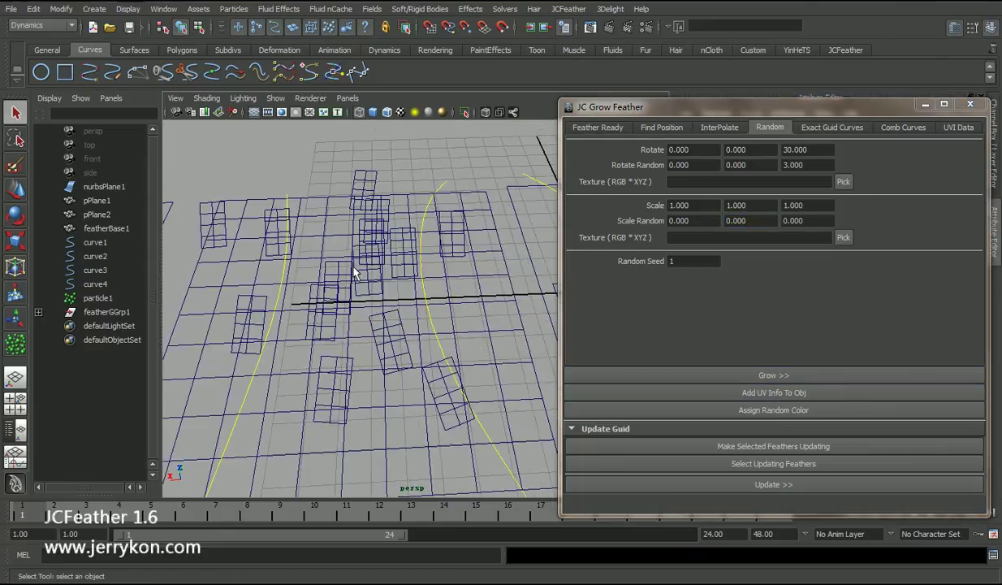
key("5")
left_click_drag(435, 277, 331, 269, "alt")
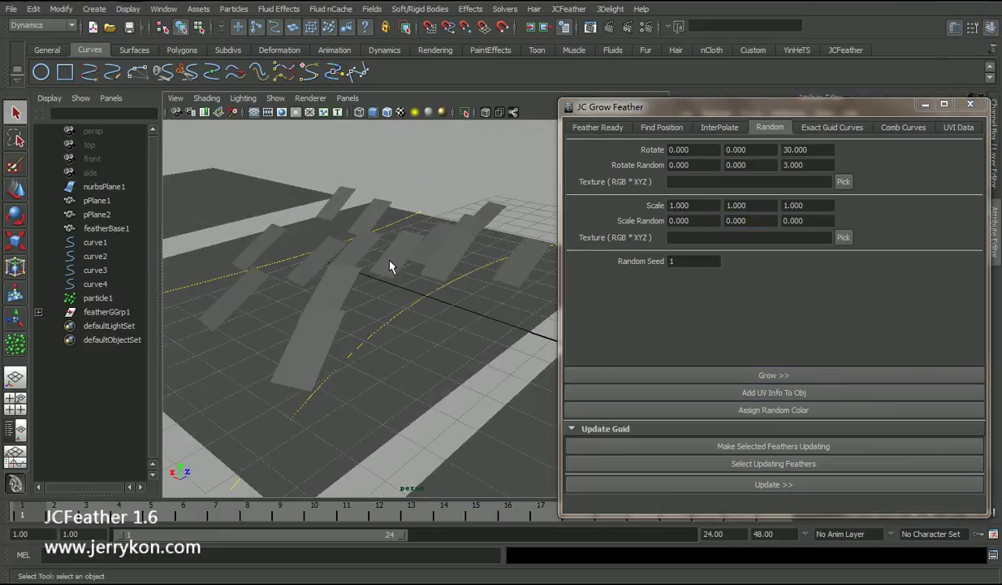
key("w")
left_click_drag(419, 237, 425, 247, "alt")
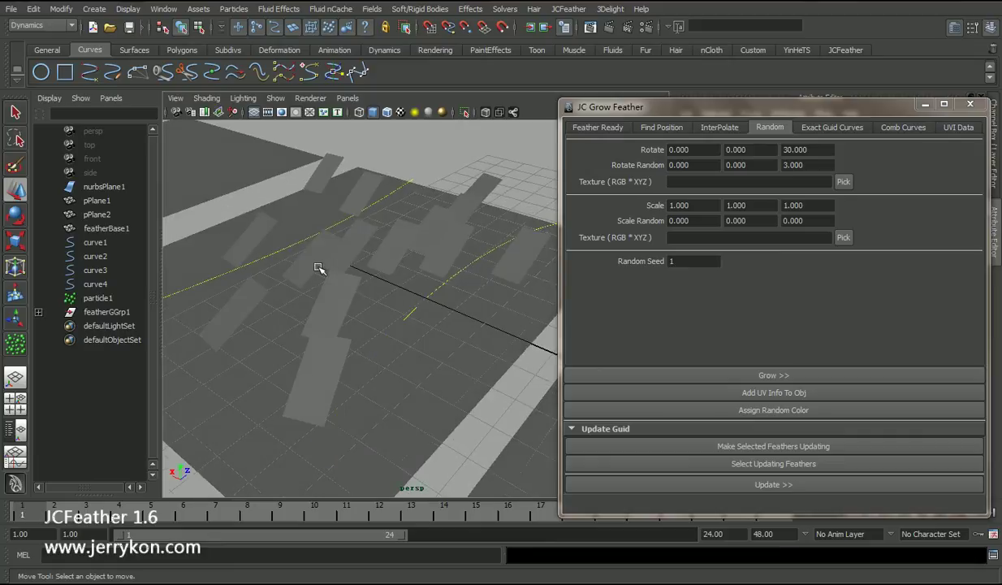